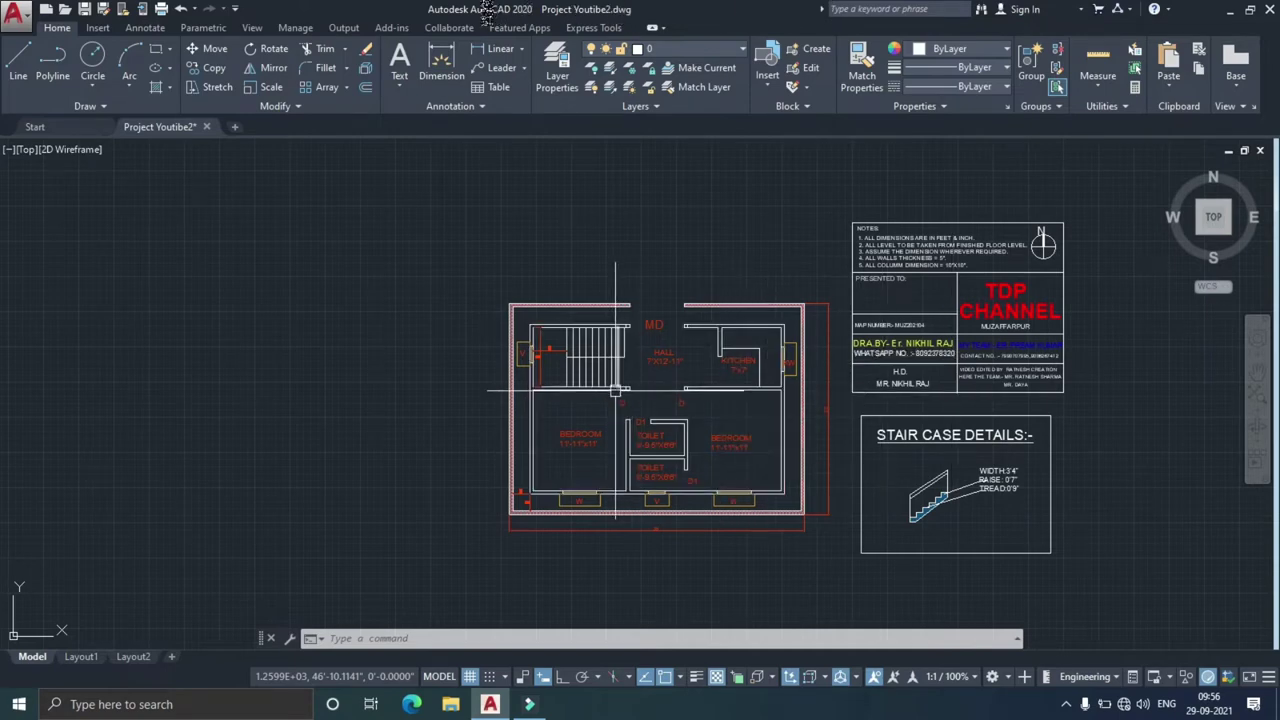
Step: Zoom in on the stair room beside the hall
scroll(570, 373, "up", 2)
scroll(566, 373, "up", 2)
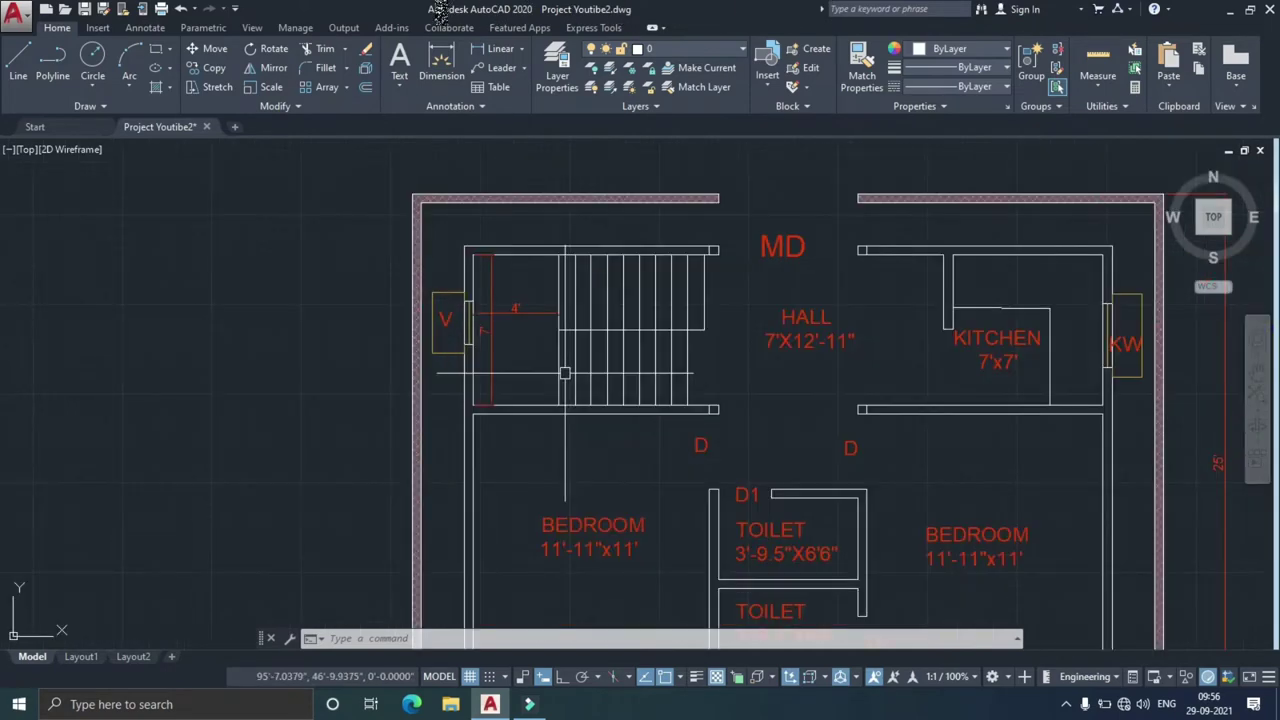
scroll(566, 373, "up", 2)
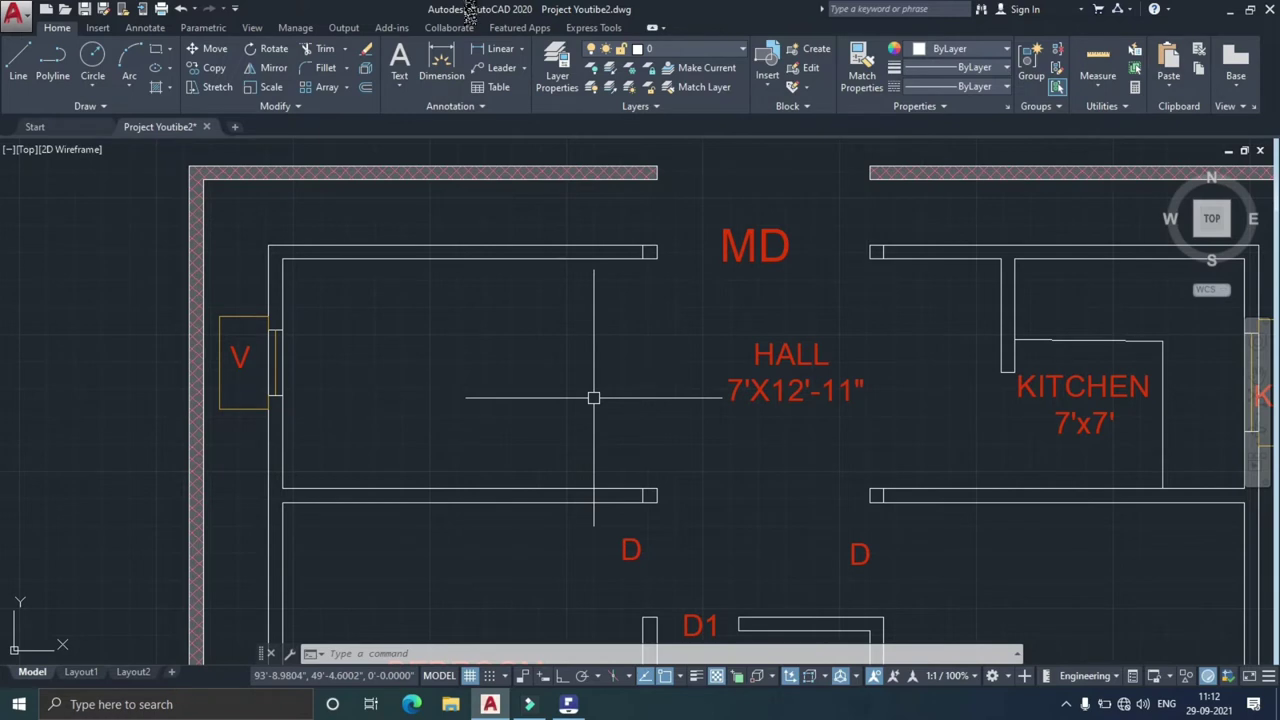
Step: Draw a vertical landing line 4' from the lower-left corner up to the top wall, with Ortho on
type("l")
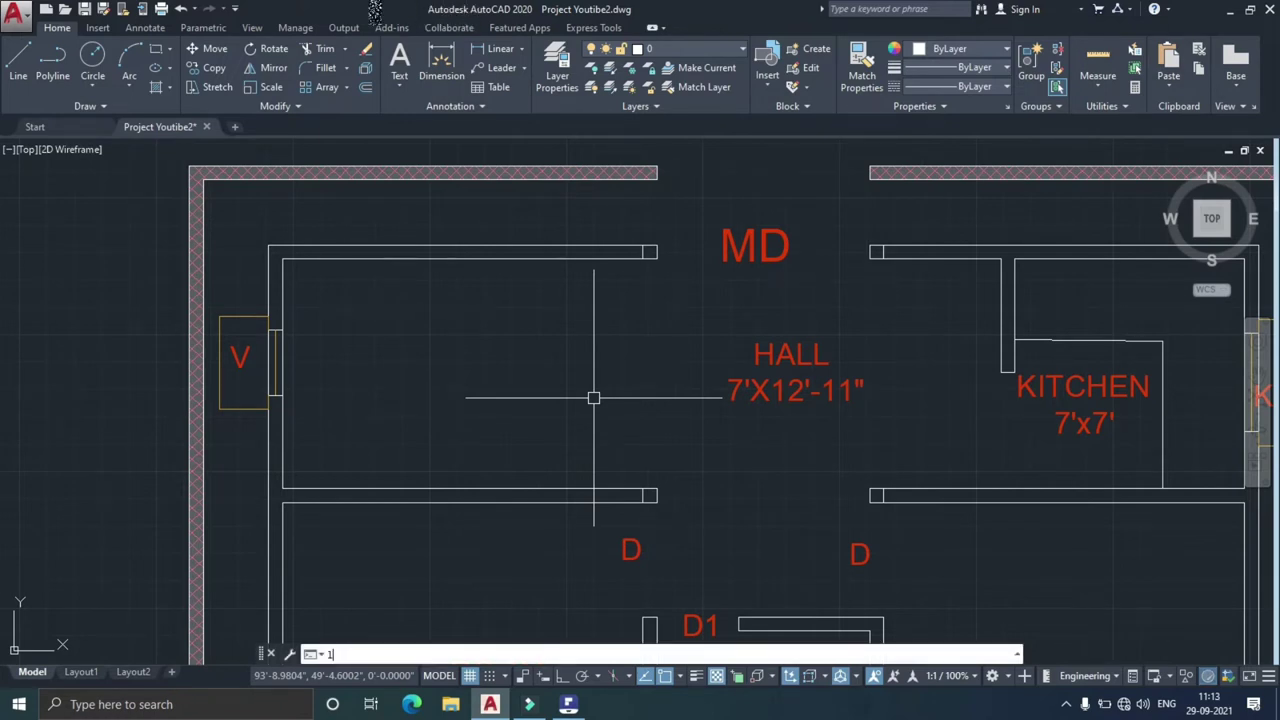
key("Return")
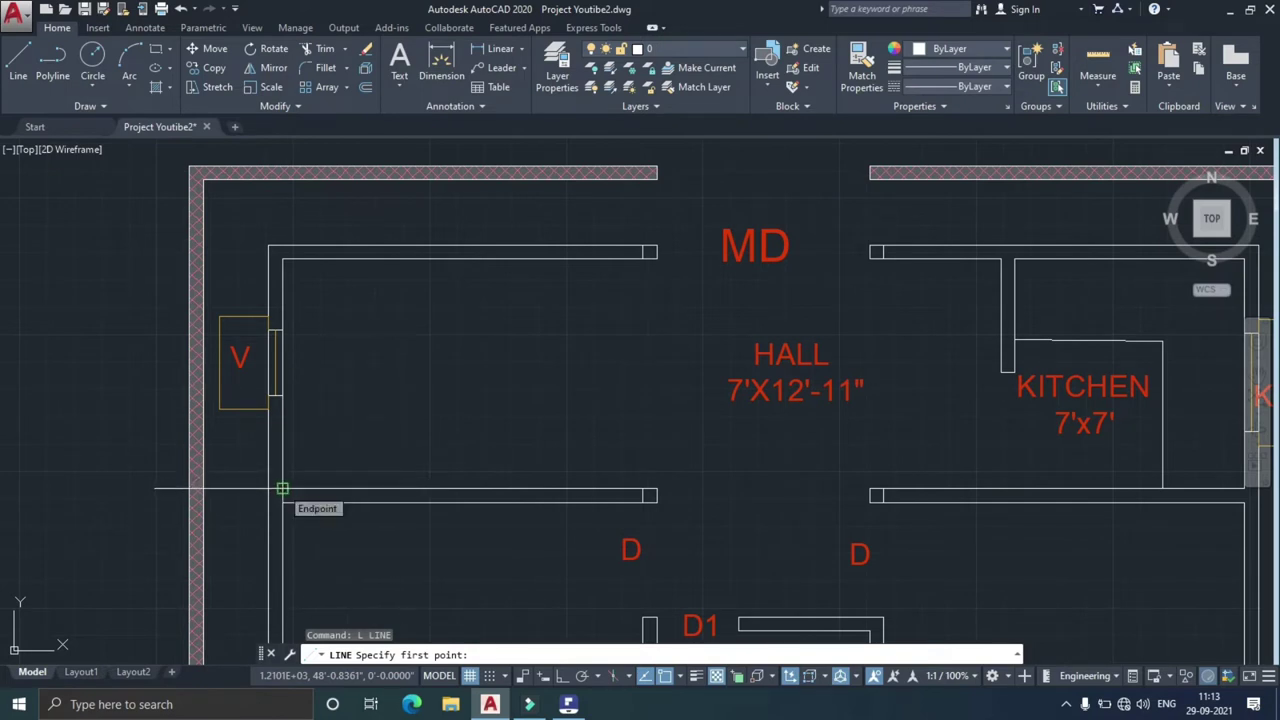
left_click(282, 489)
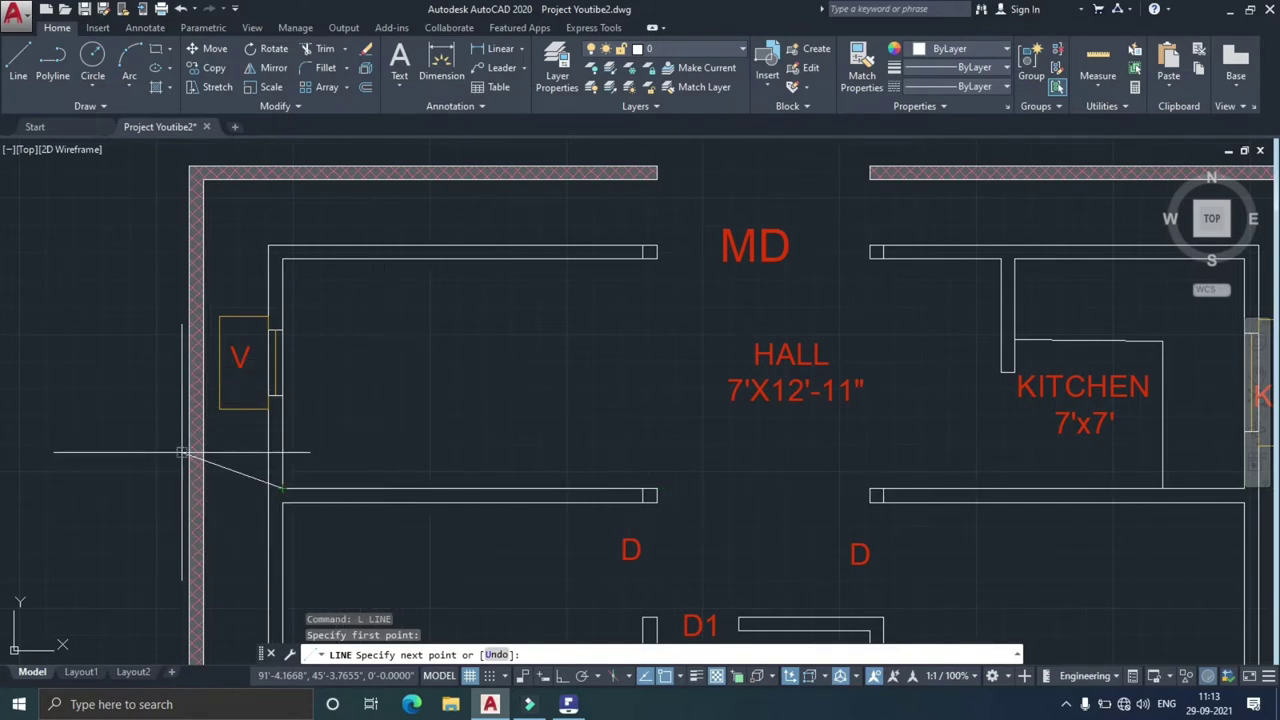
left_click(562, 676)
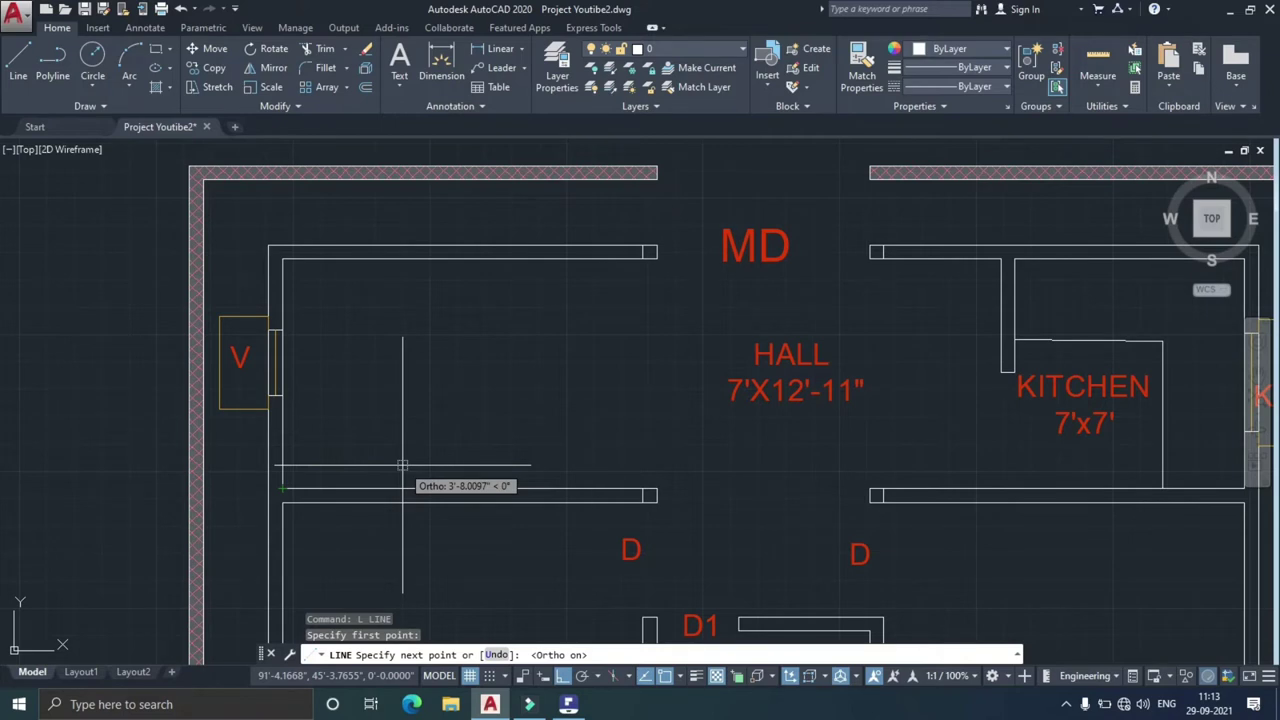
type("4")
key("Return")
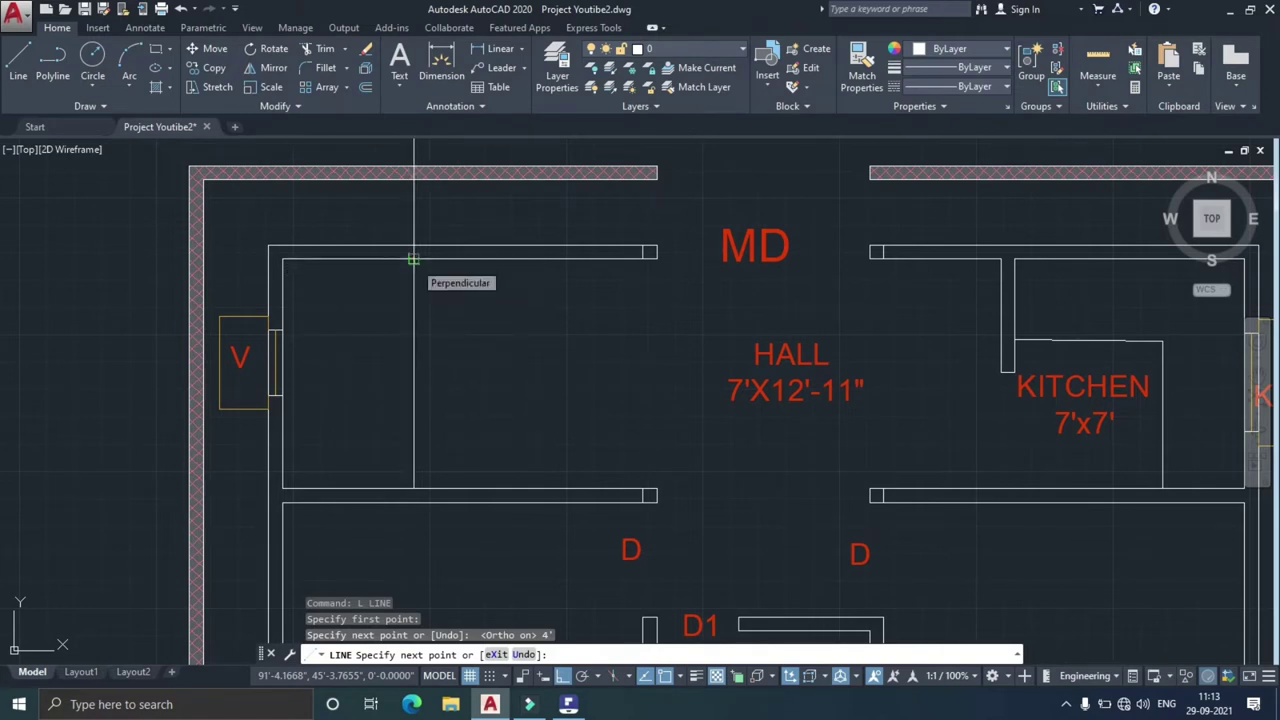
left_click(413, 259)
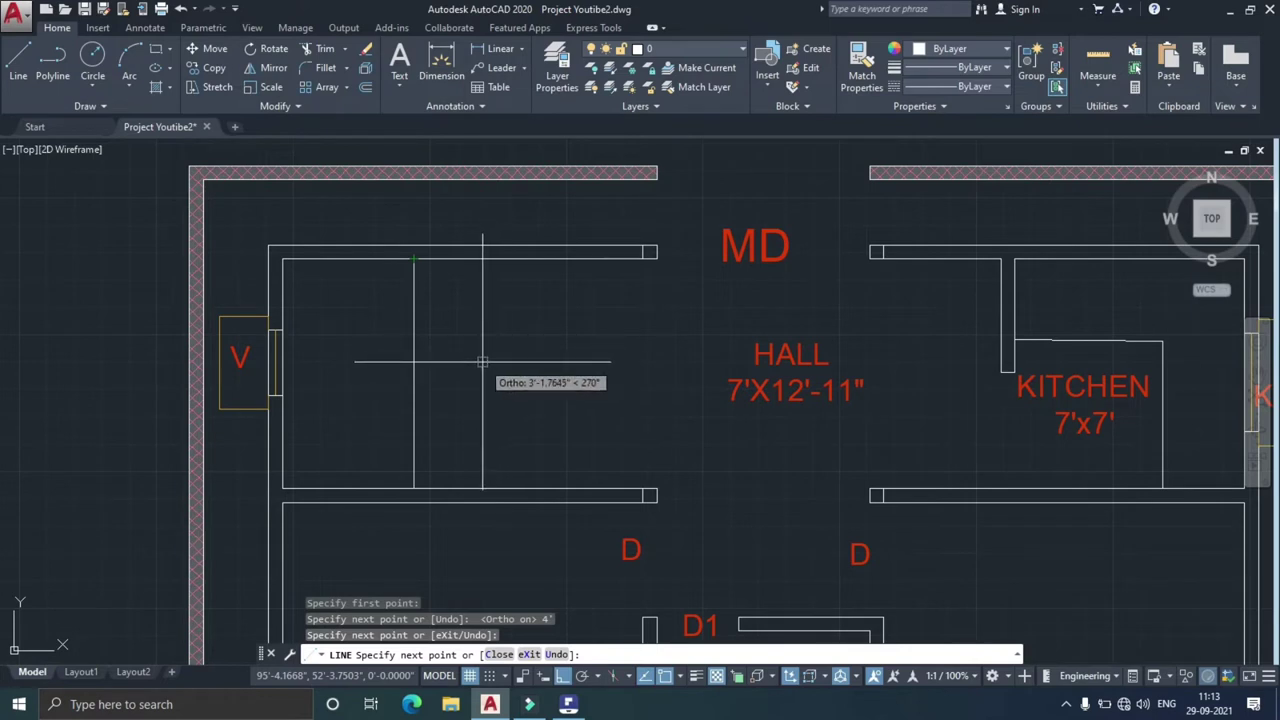
key("Escape")
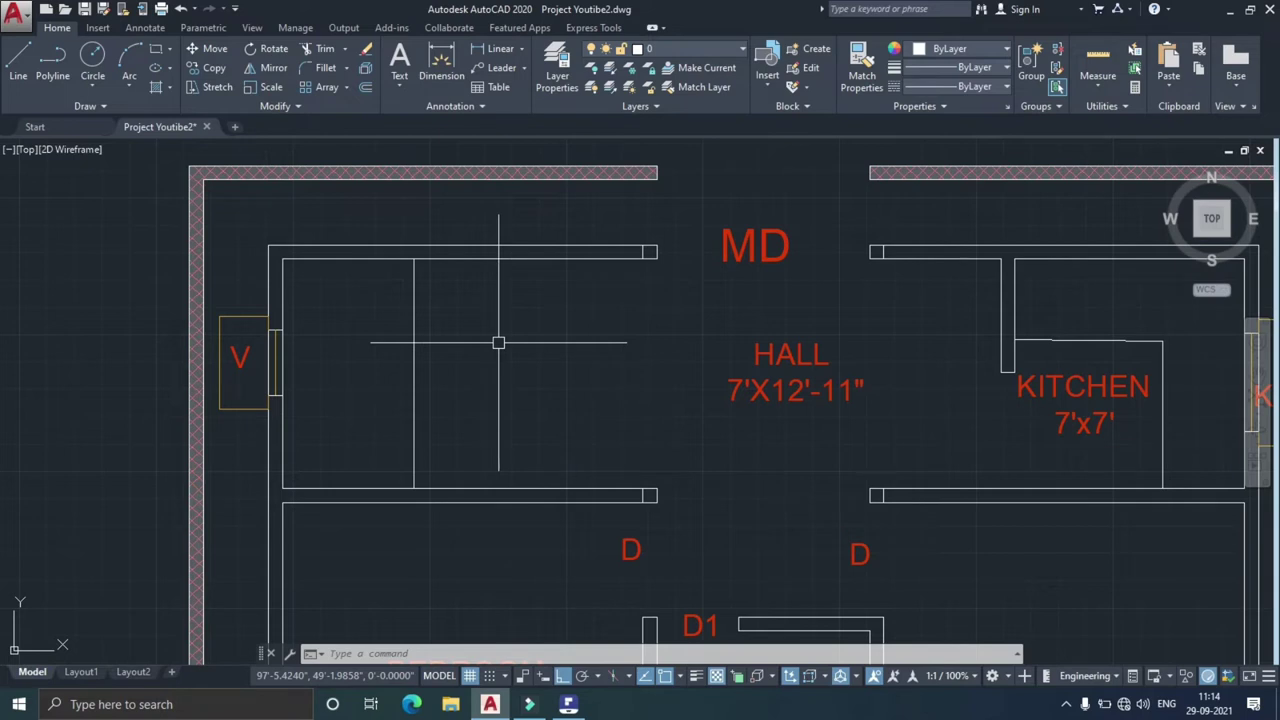
Step: Offset the landing line 9" to the right, creating the first three tread lines
type("o")
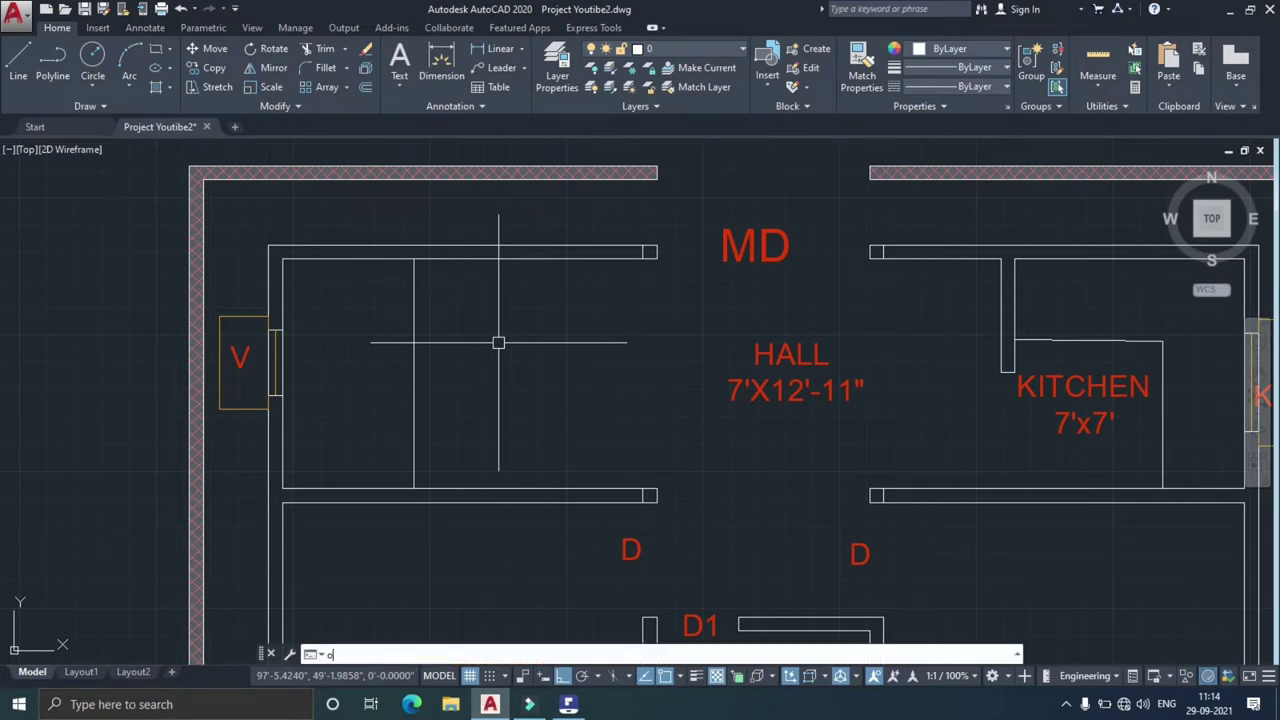
key("Return")
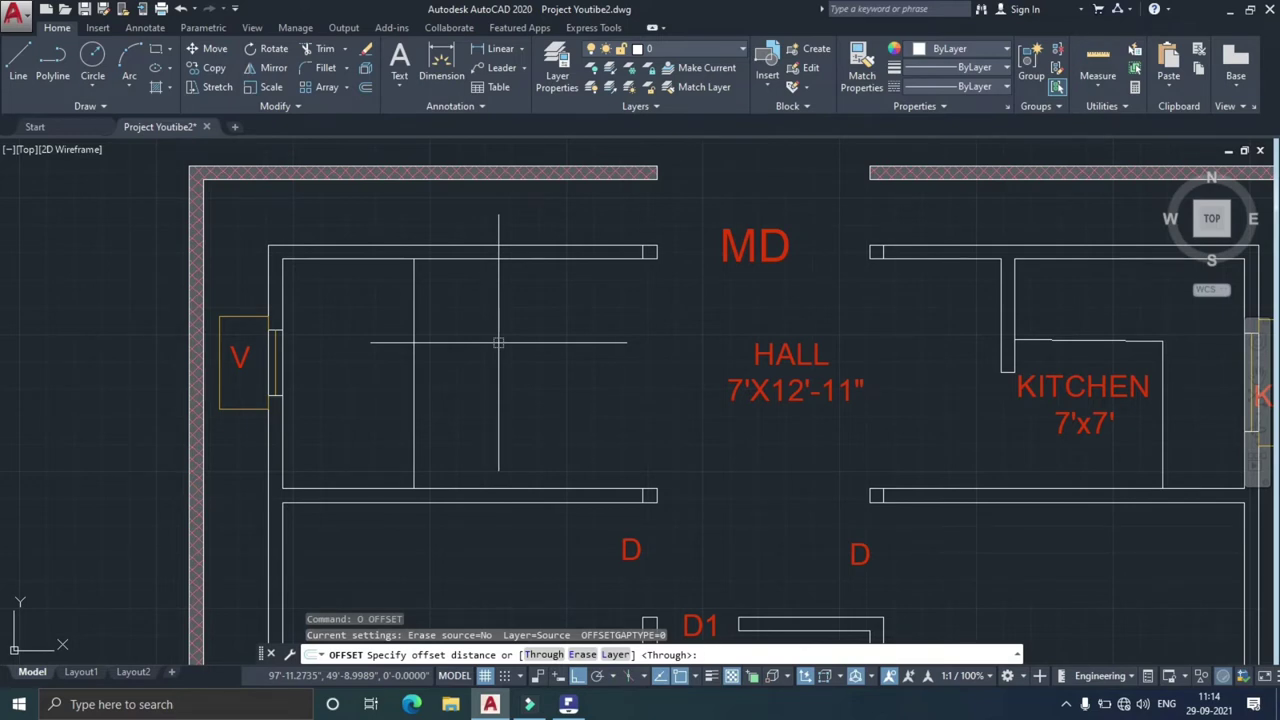
type("9")
key("Return")
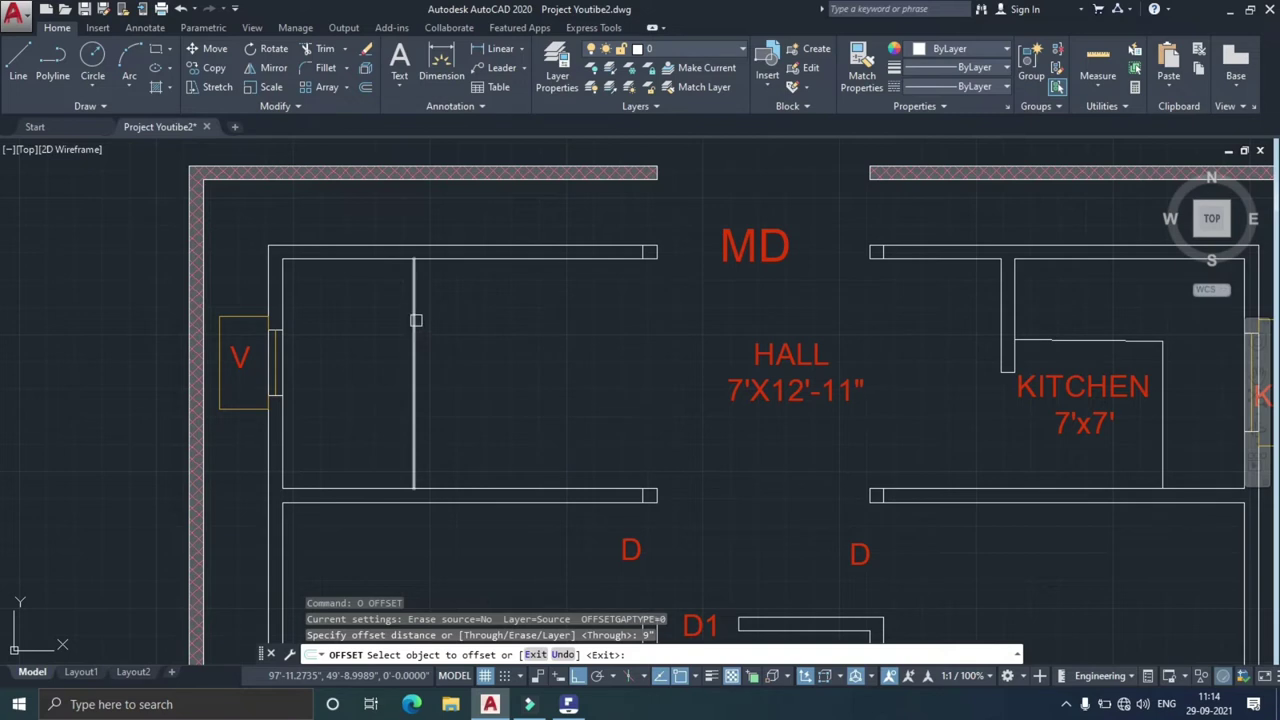
left_click(416, 320)
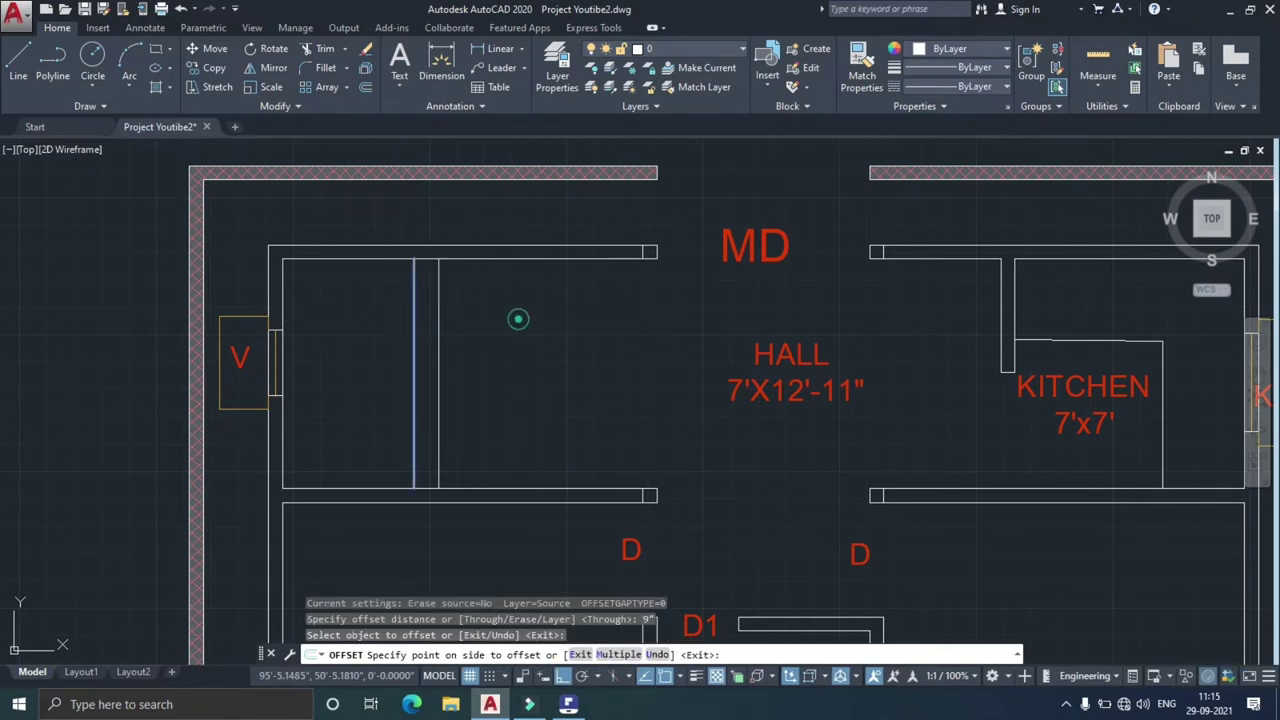
left_click(518, 319)
left_click(441, 311)
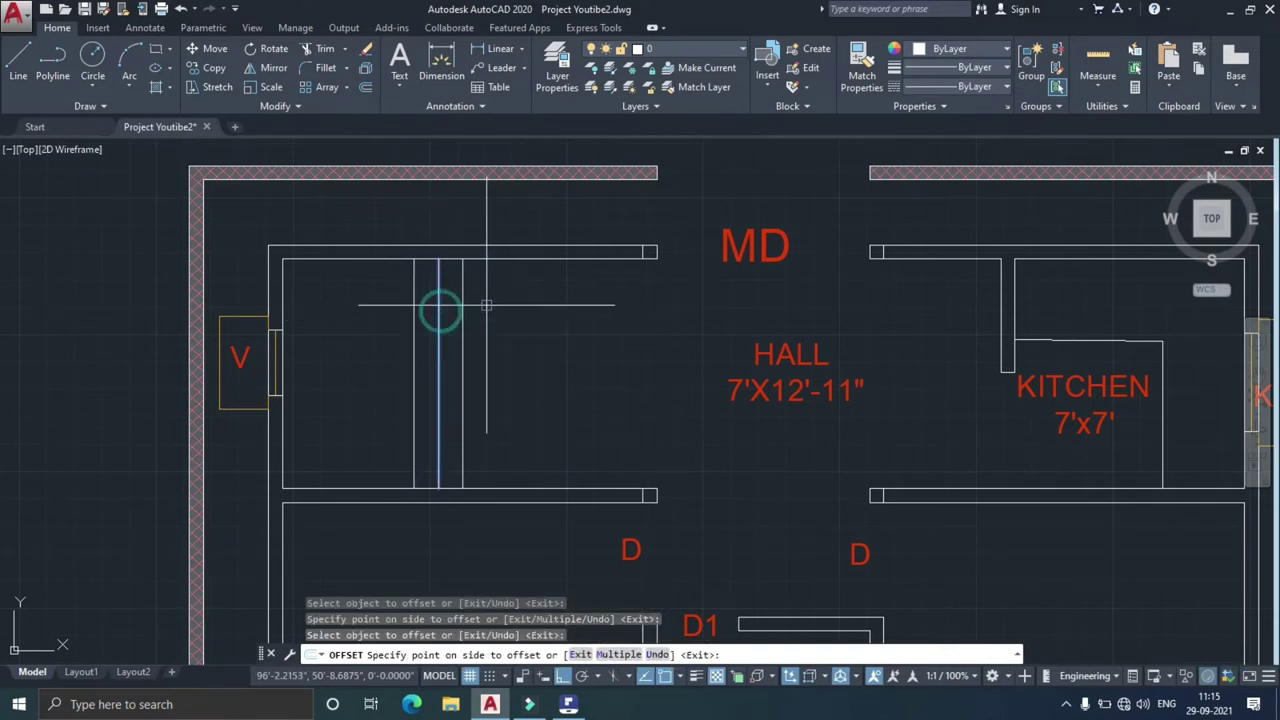
left_click(507, 308)
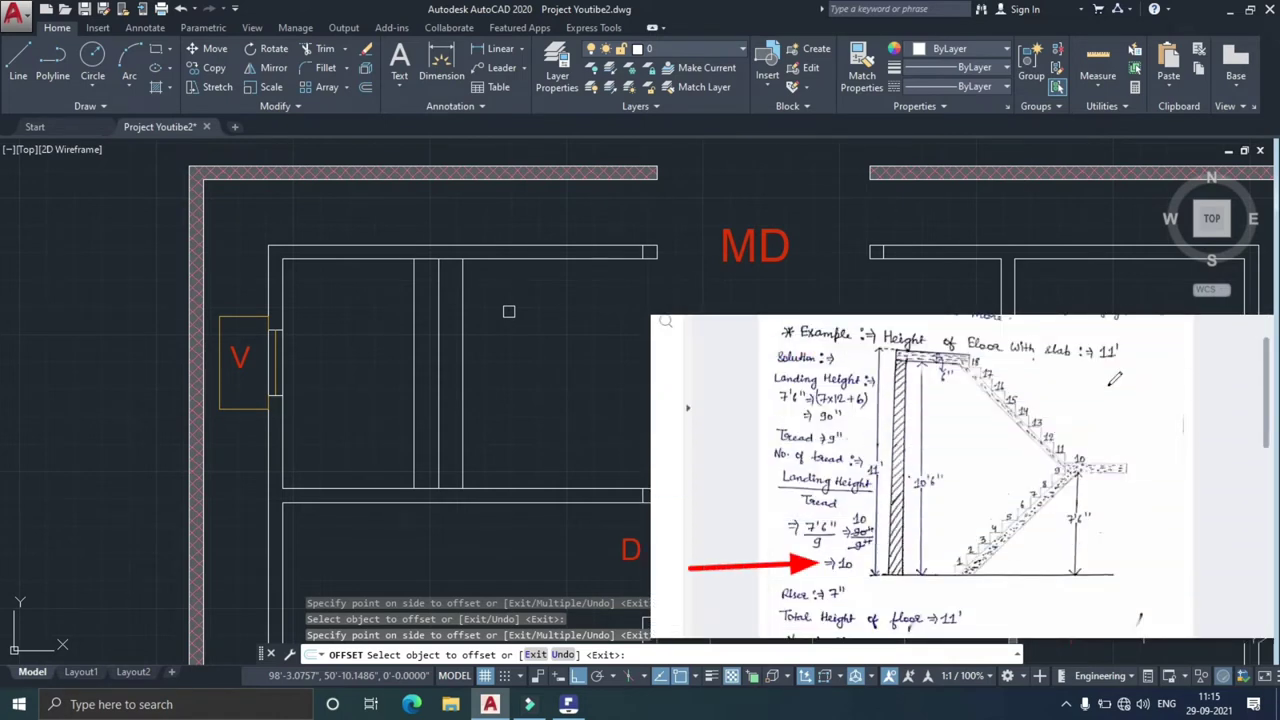
left_click(463, 337)
left_click(514, 337)
Step: Keep offsetting each newest tread 9" to the right until the treads reach the hall
left_click(491, 329)
left_click(557, 329)
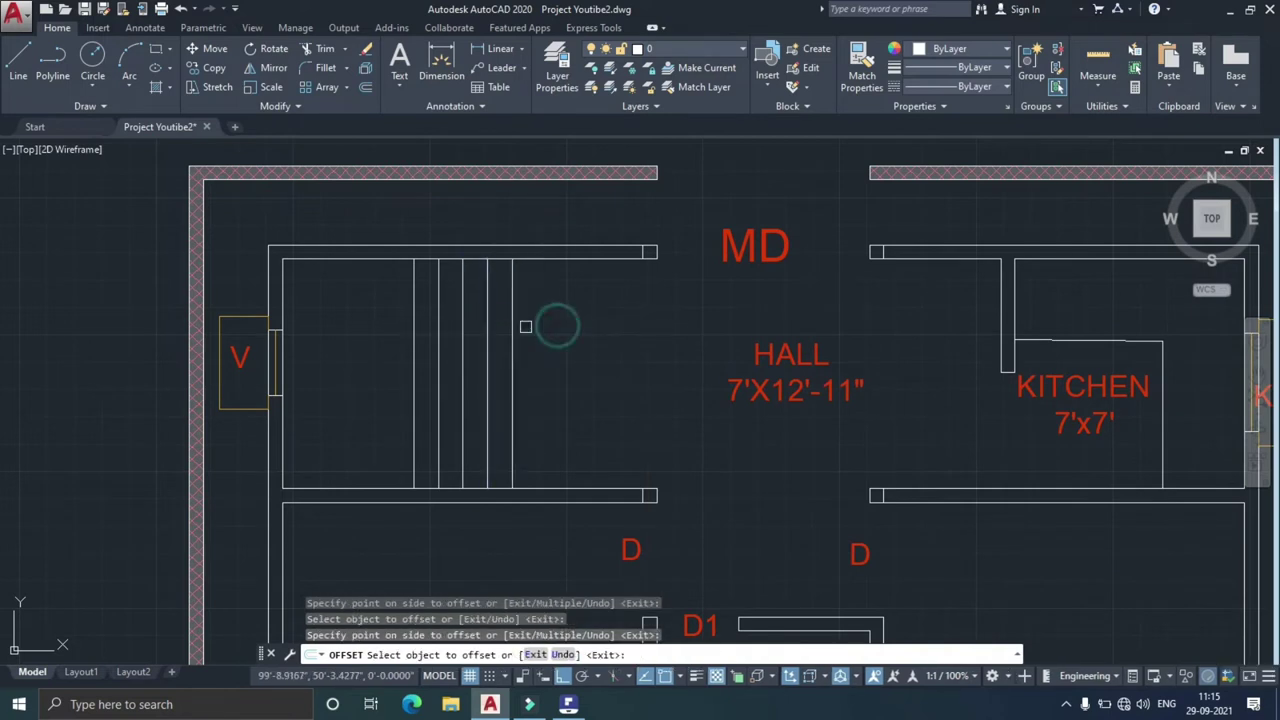
left_click(513, 314)
left_click(545, 314)
left_click(537, 316)
left_click(575, 317)
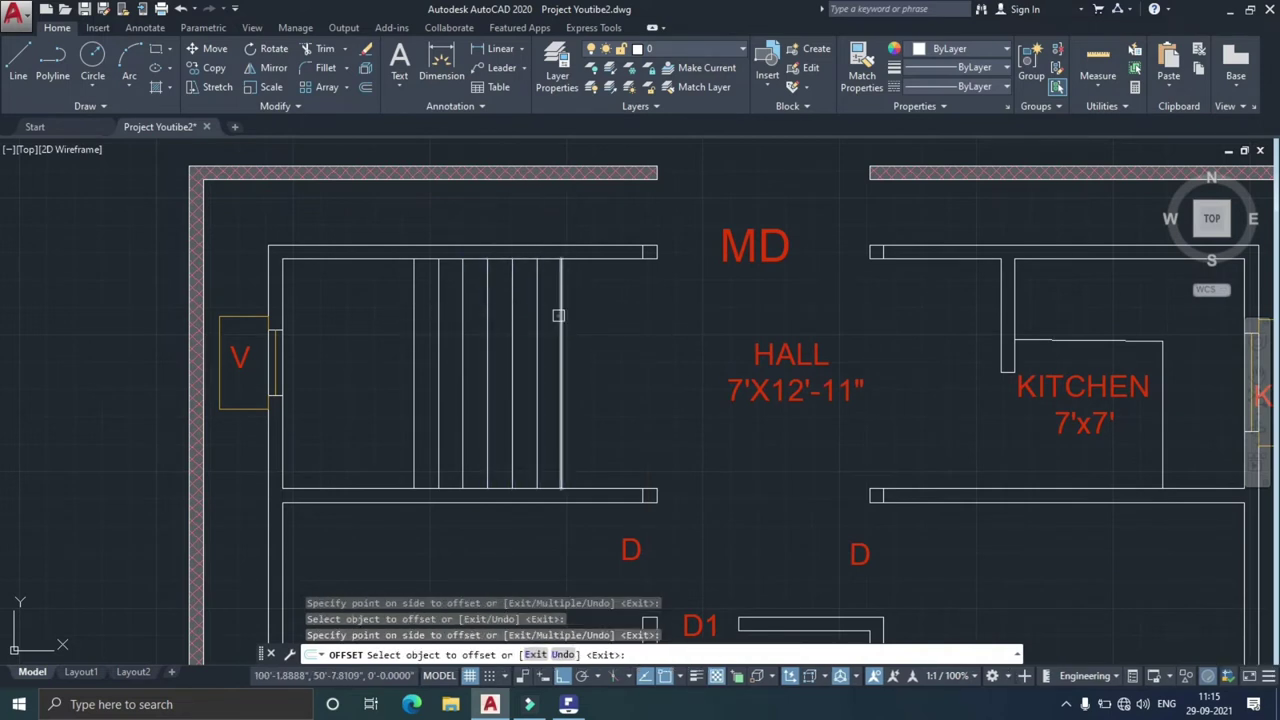
left_click(561, 317)
left_click(600, 317)
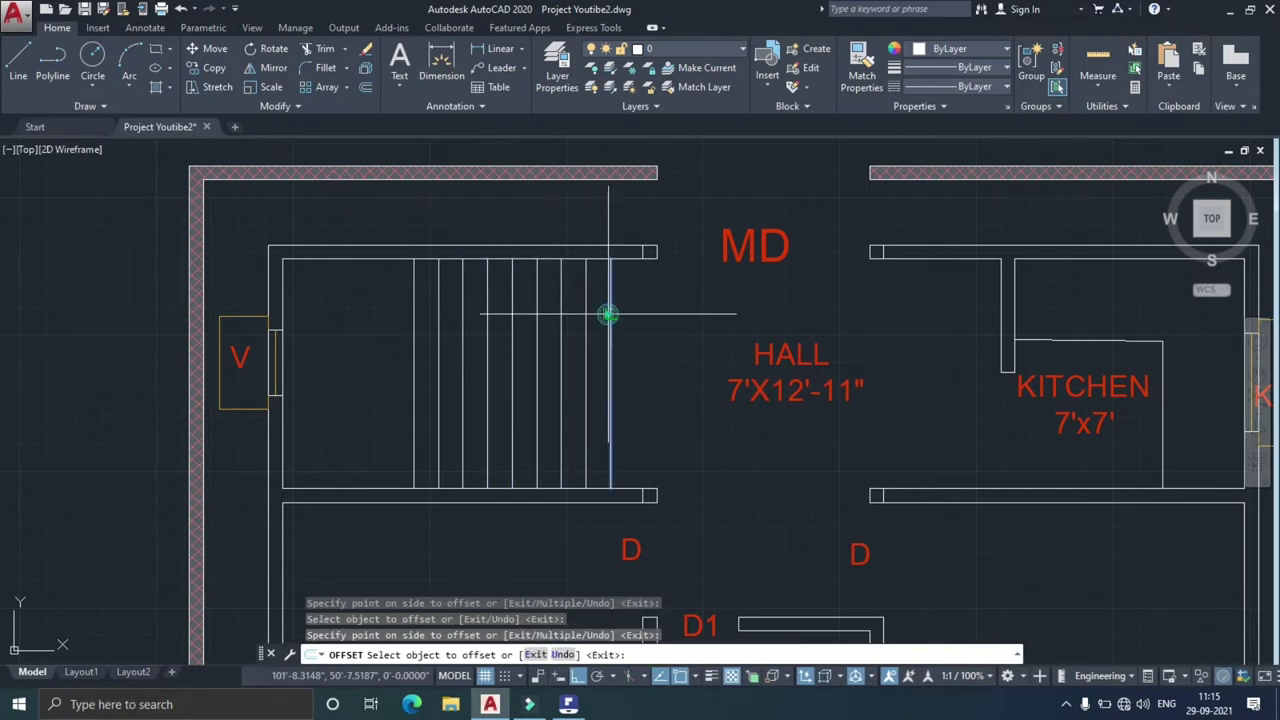
left_click(610, 309)
left_click(662, 315)
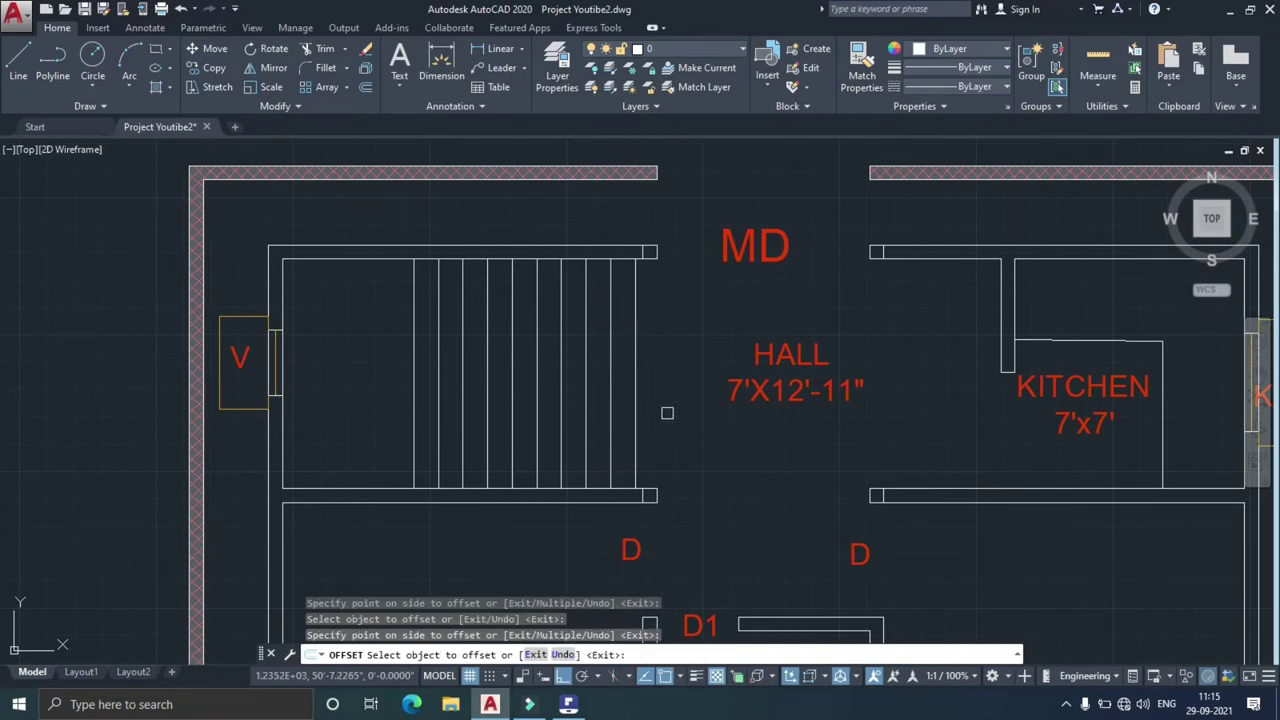
key("Escape")
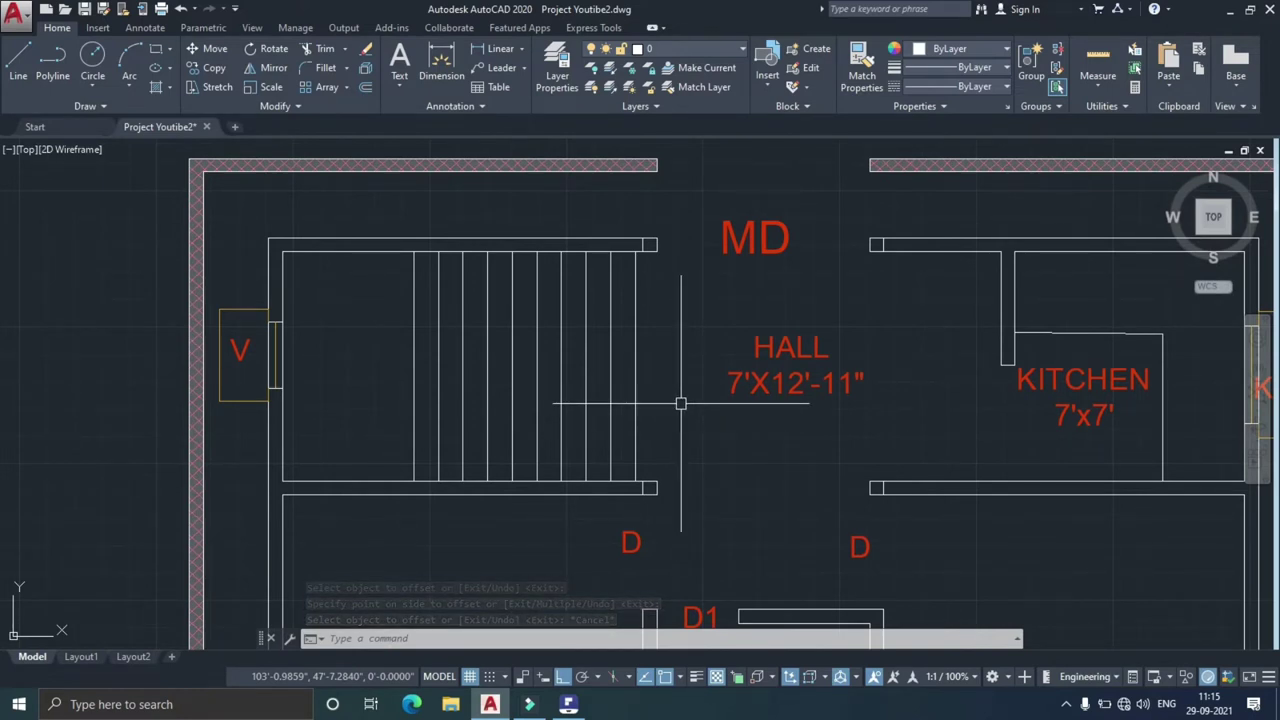
Step: Draw a horizontal line from the landing line's midpoint to the stair's right edge
type("l")
key("Return")
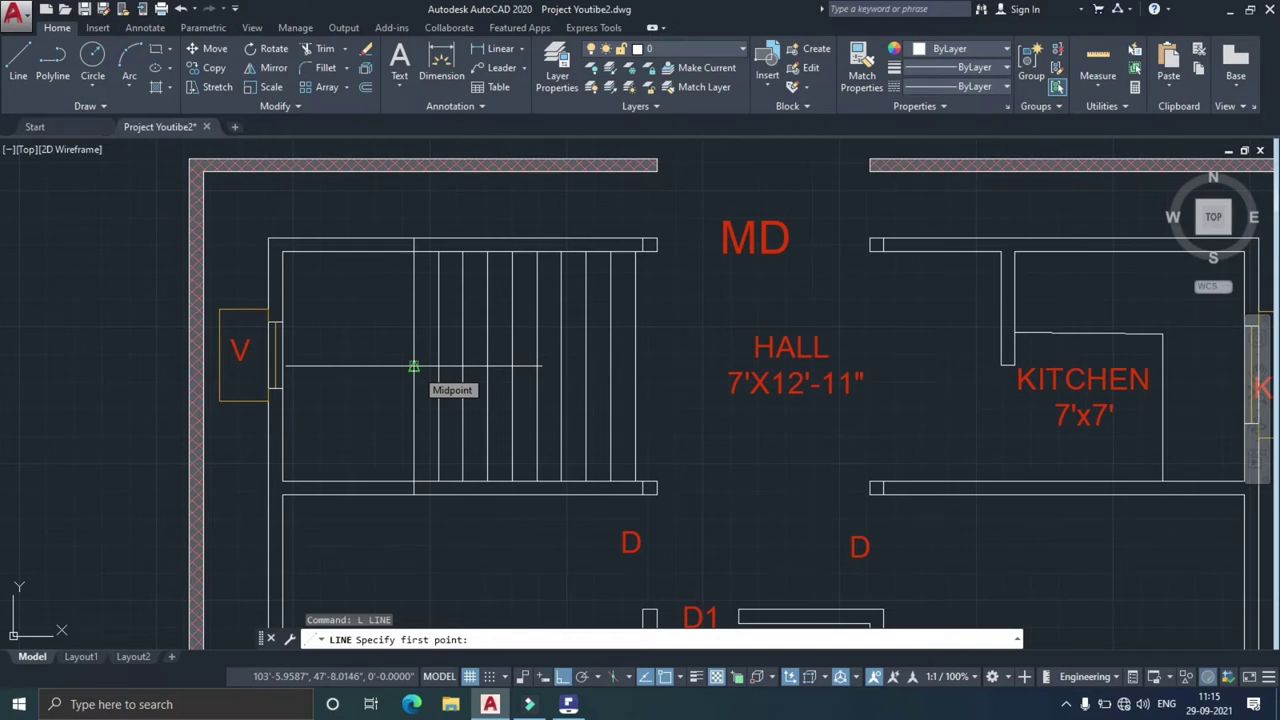
left_click(413, 367)
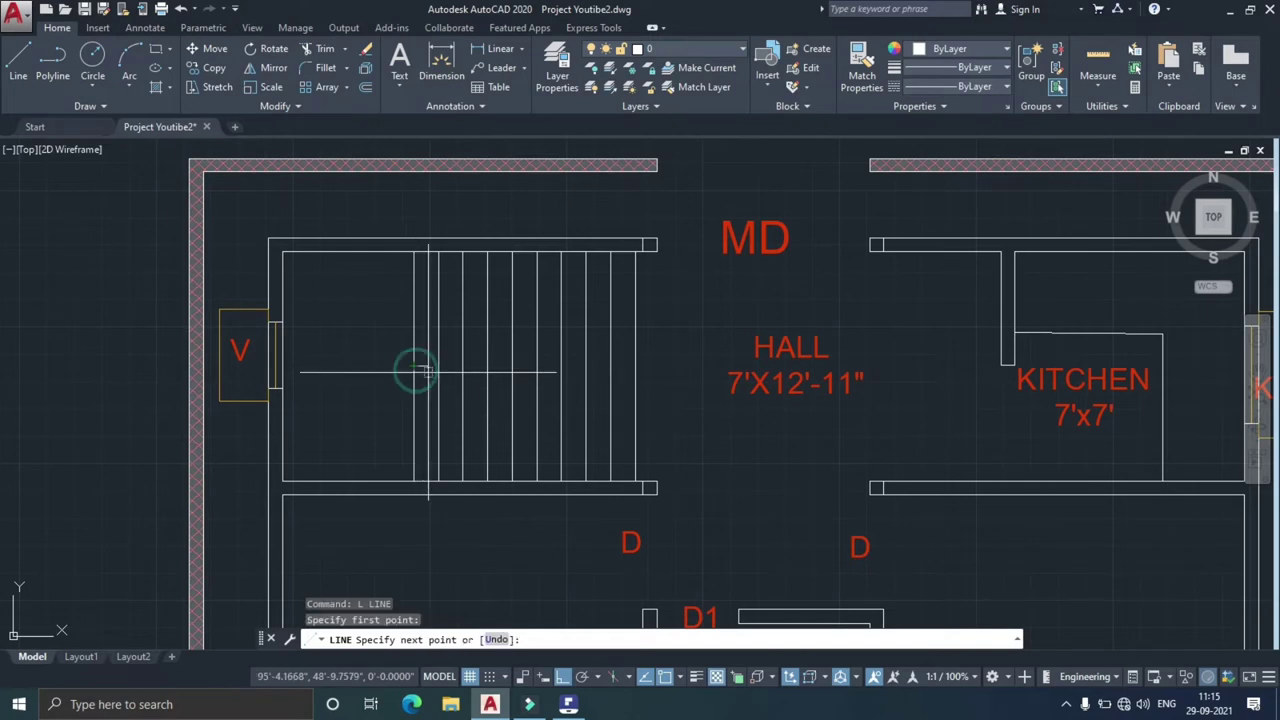
left_click(635, 367)
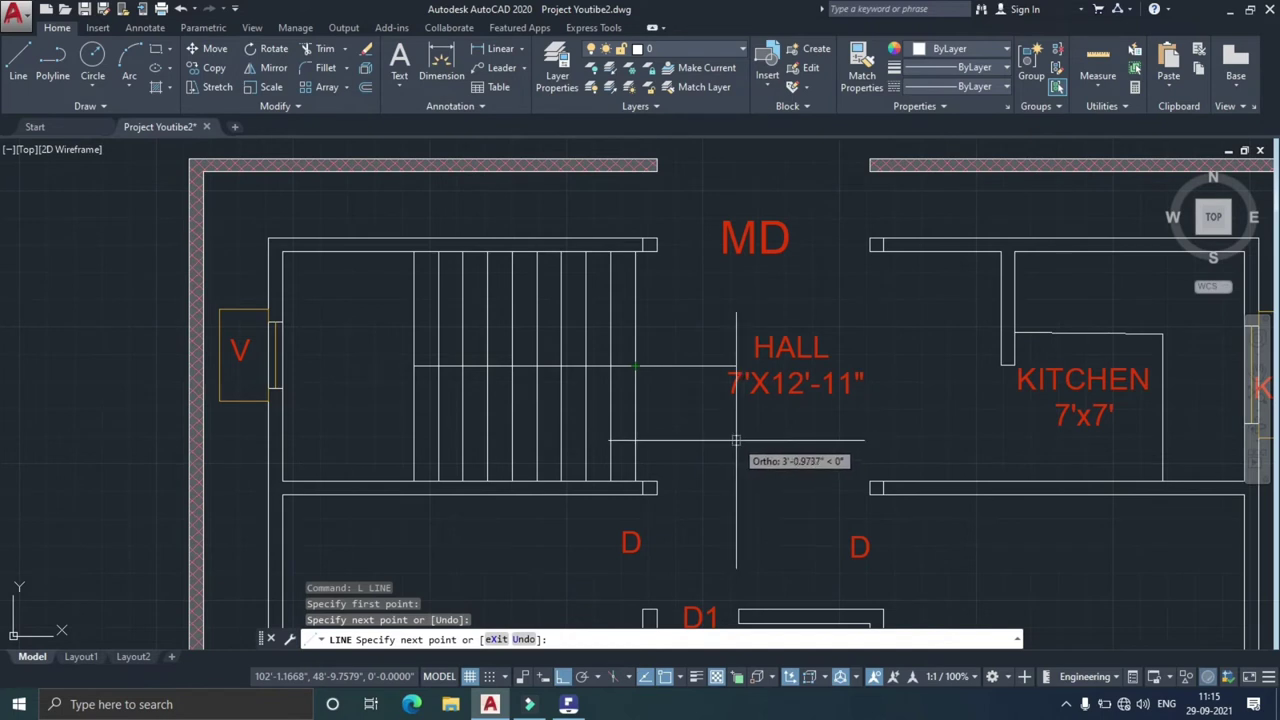
key("Escape")
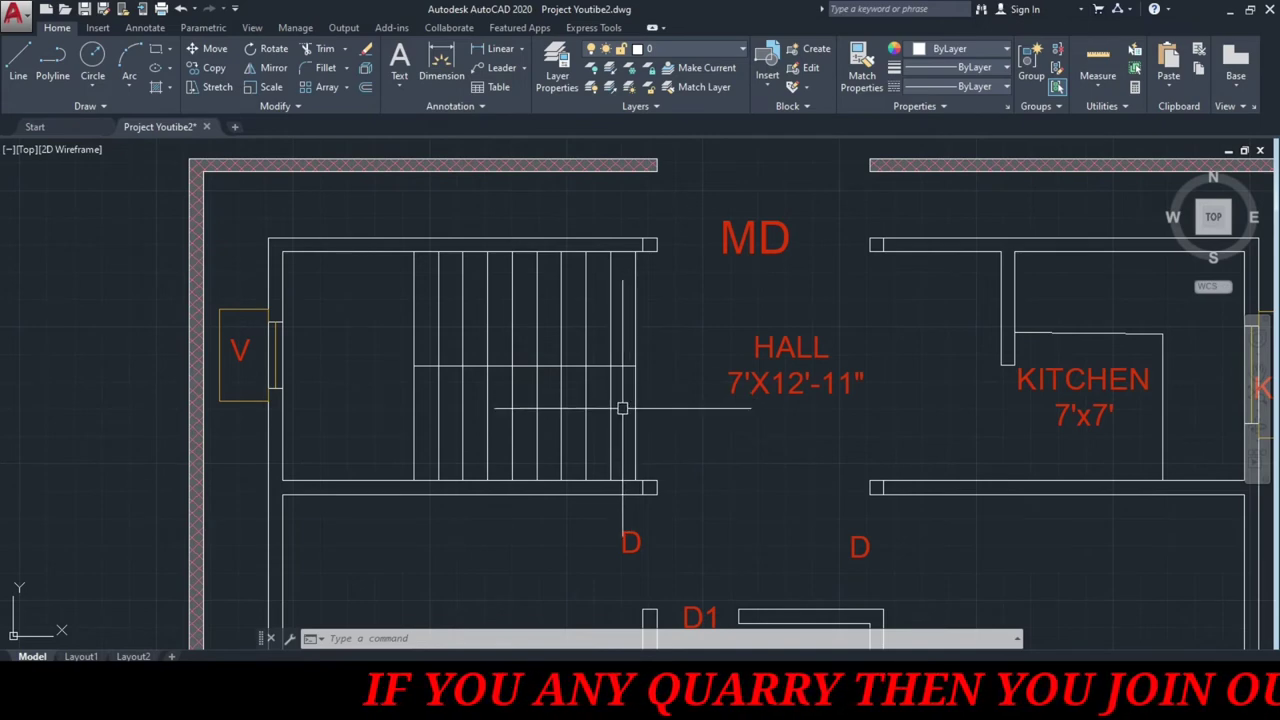
Step: Trim the tread segment below the dividing line at the stair's right edge
type("tr")
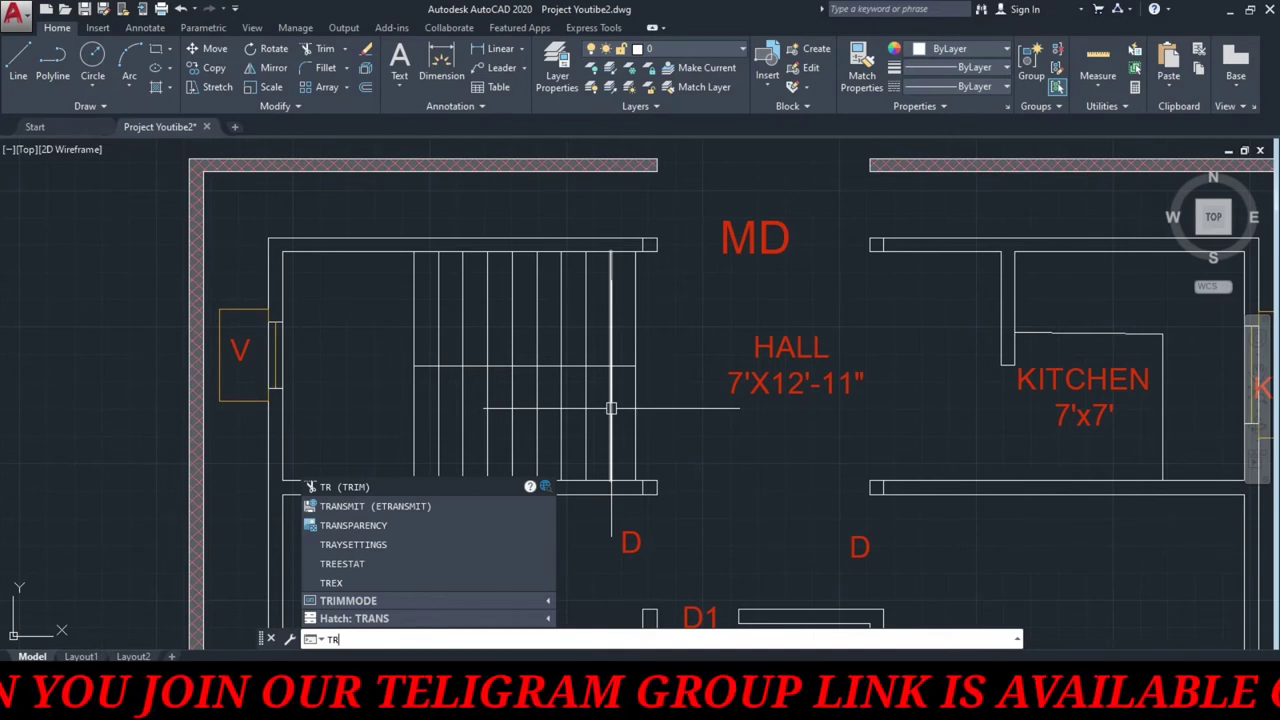
key("Return")
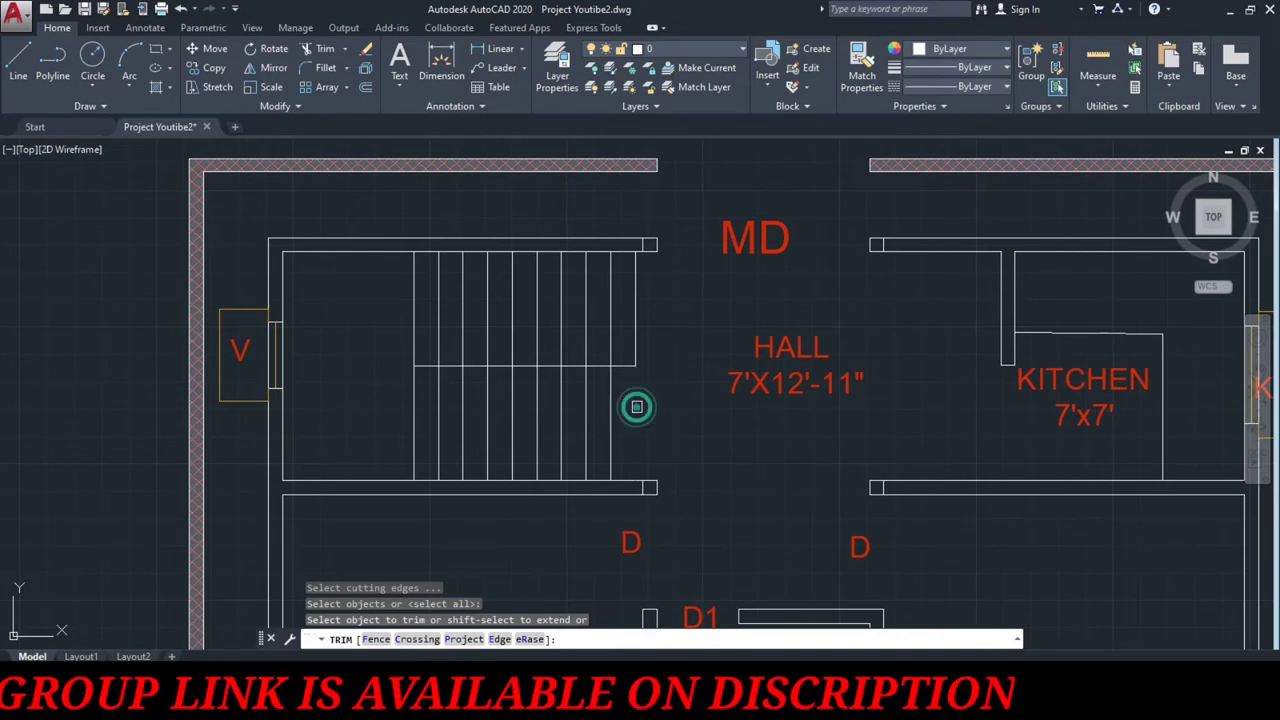
left_click(636, 404)
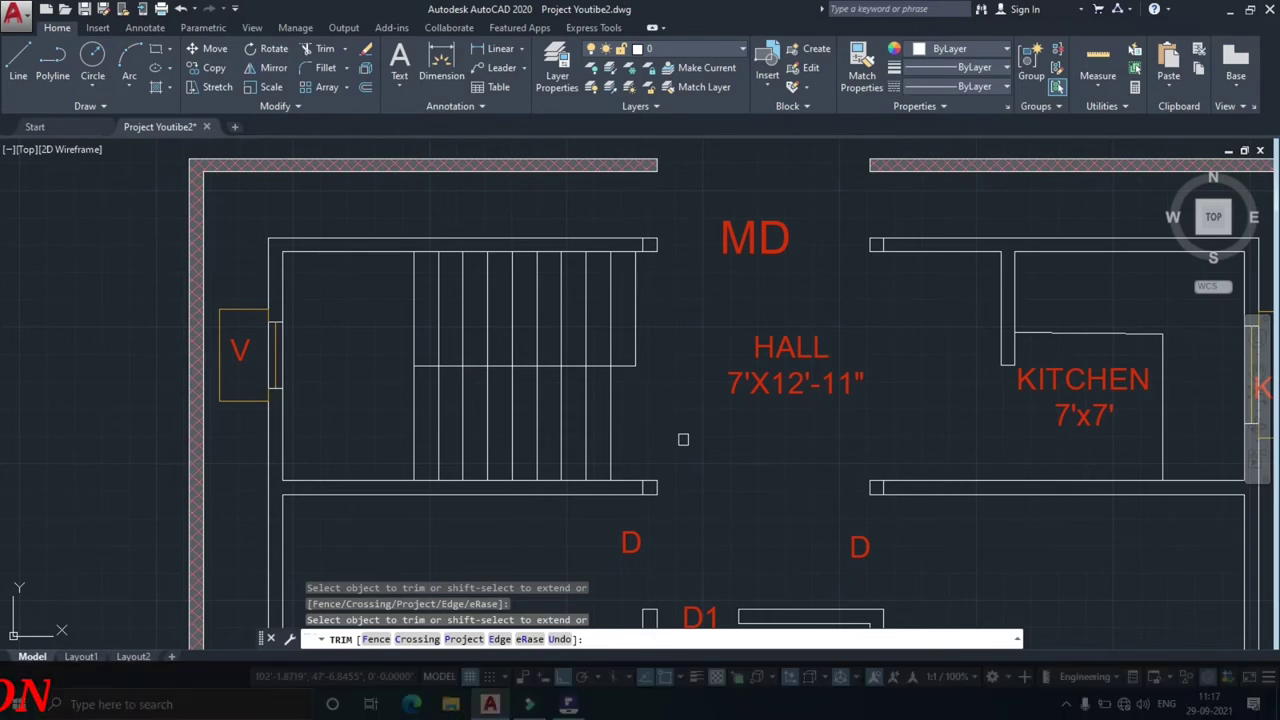
key("Escape")
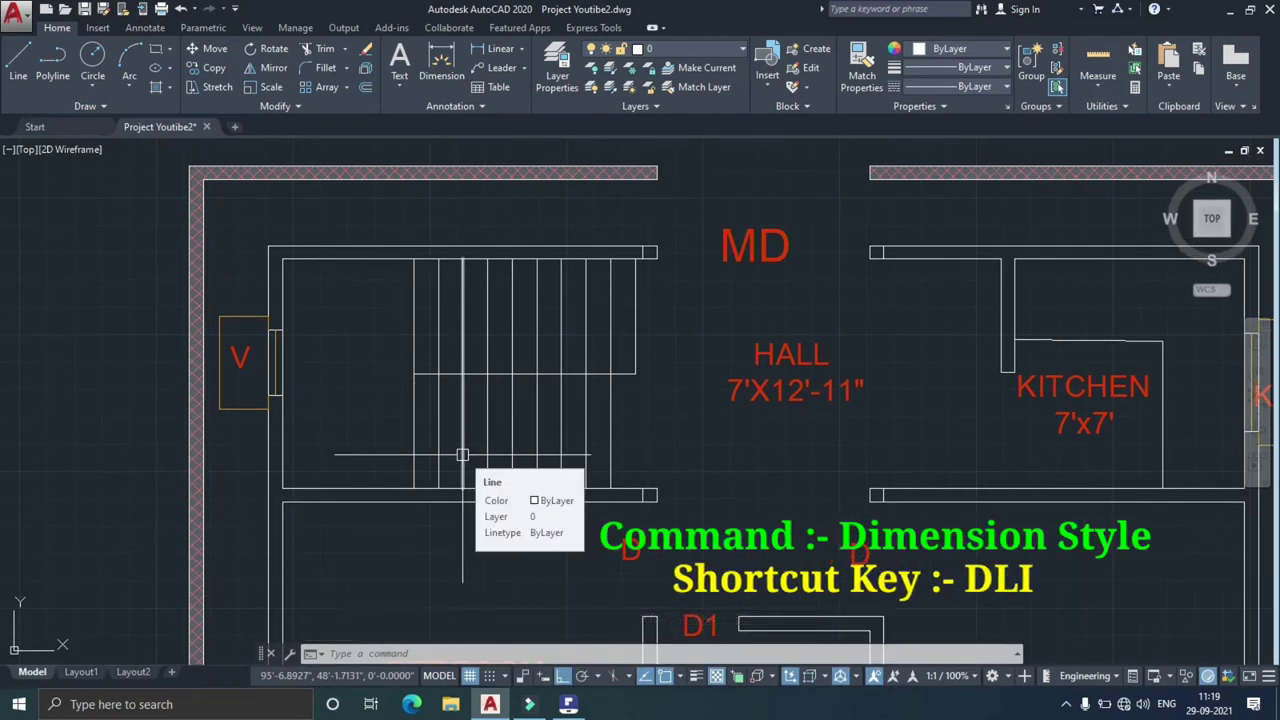
Step: Dimension the 4' landing width from the bottom-left corner to the first tread line
type("DLI")
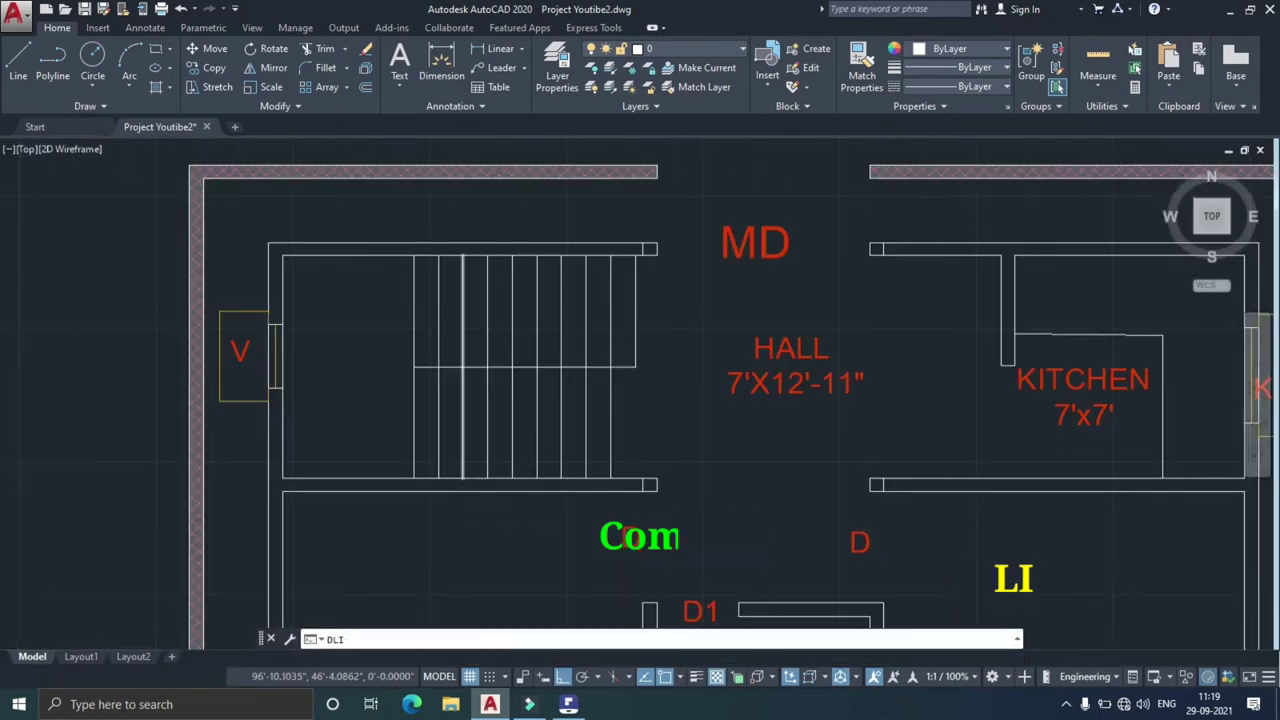
key("Return")
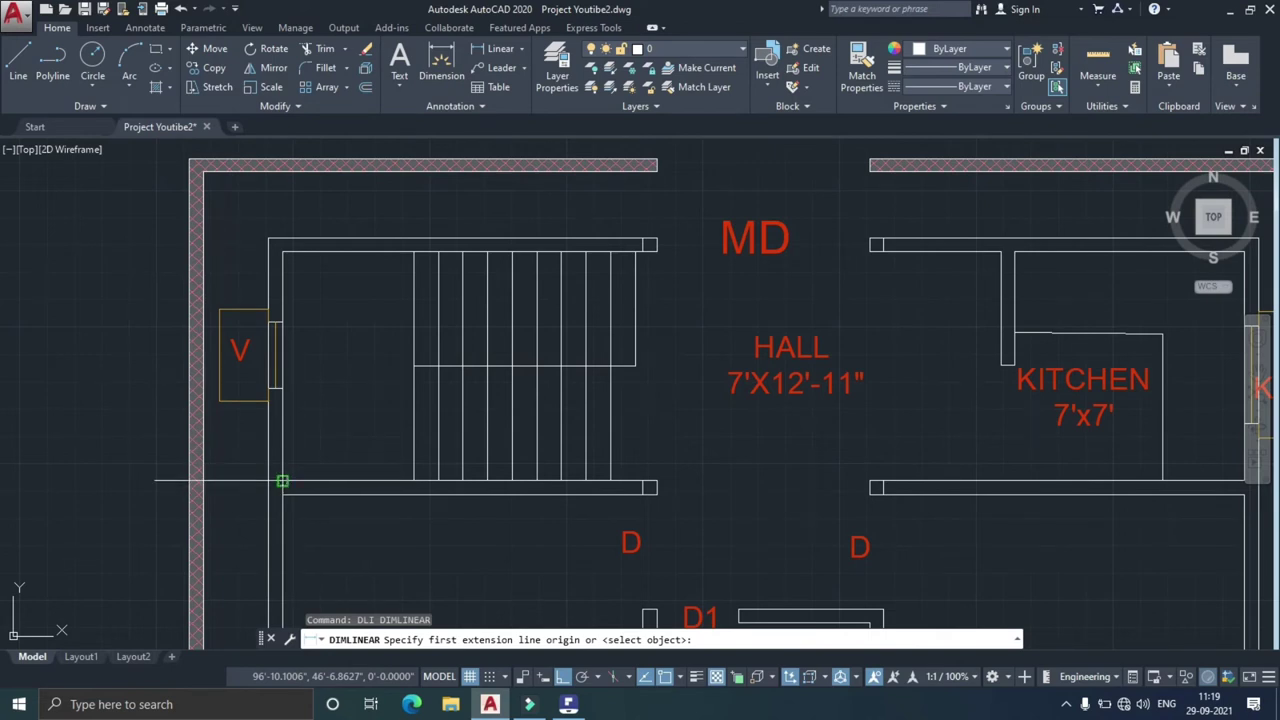
left_click(282, 481)
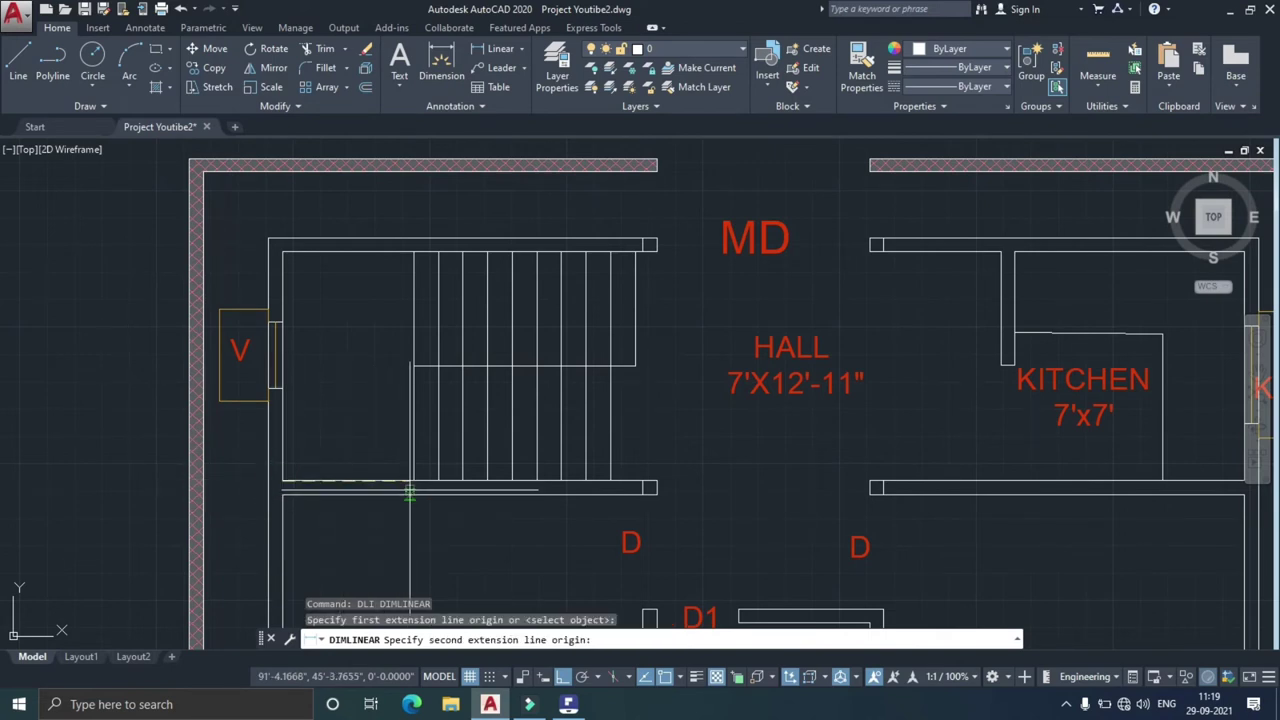
left_click(414, 481)
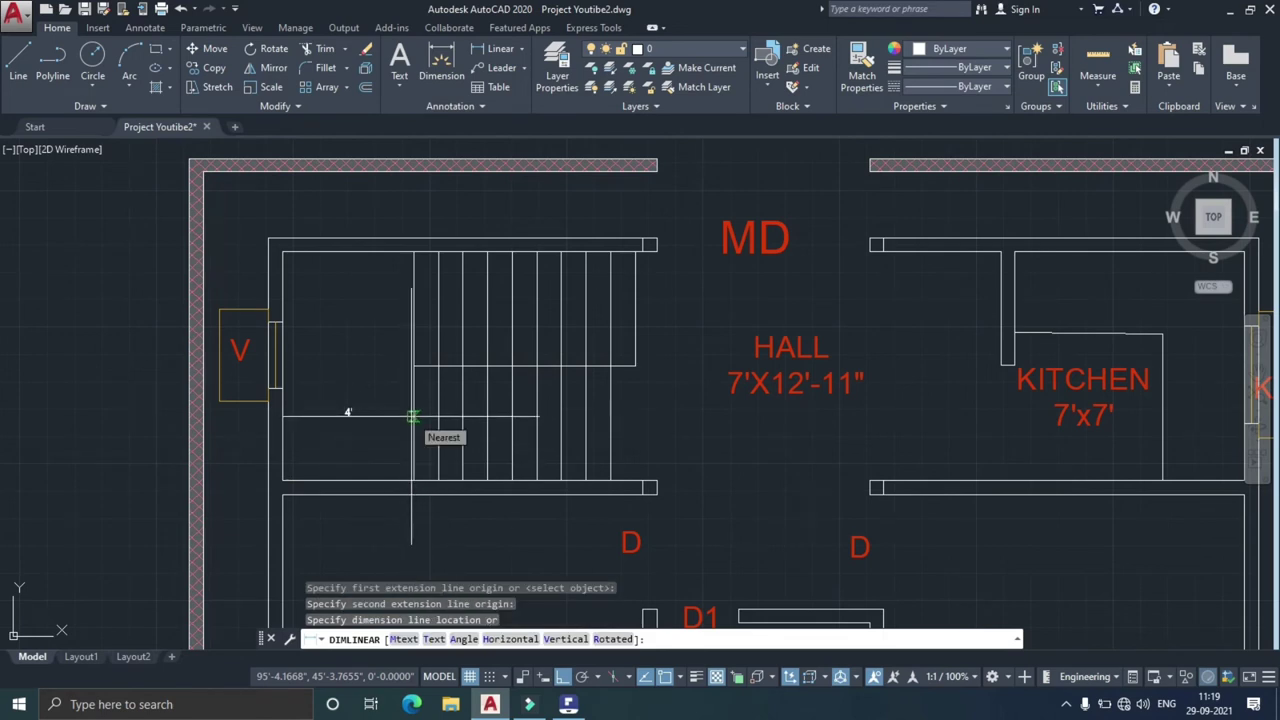
left_click(411, 416)
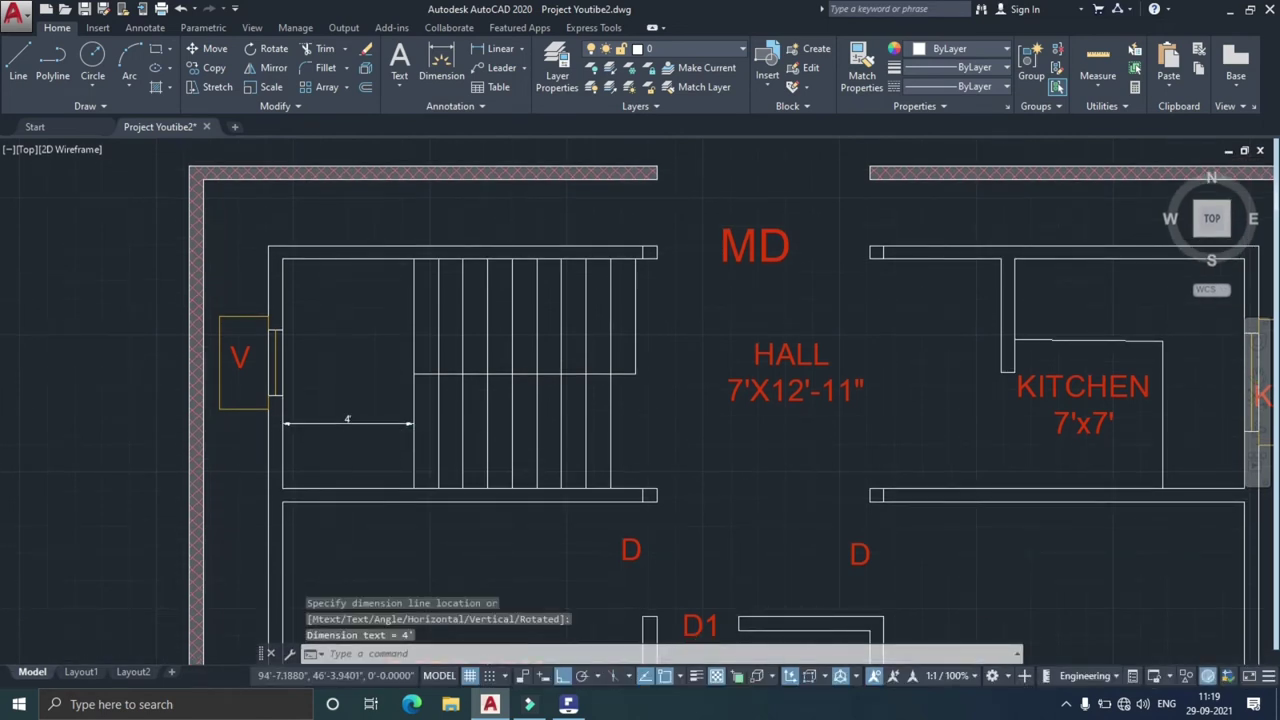
scroll(329, 440, "up", 4)
scroll(333, 397, "down", 4)
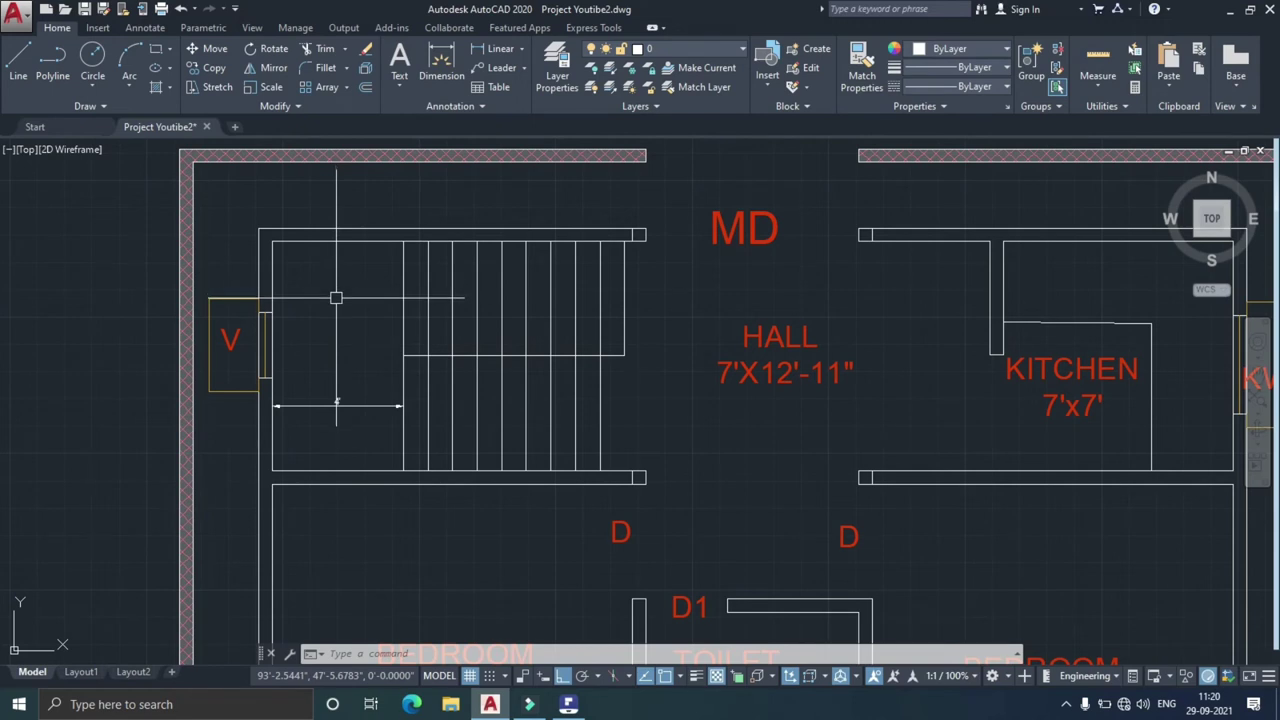
Step: Add a 7' vertical dimension for the stair width from top to bottom corner
type("dl")
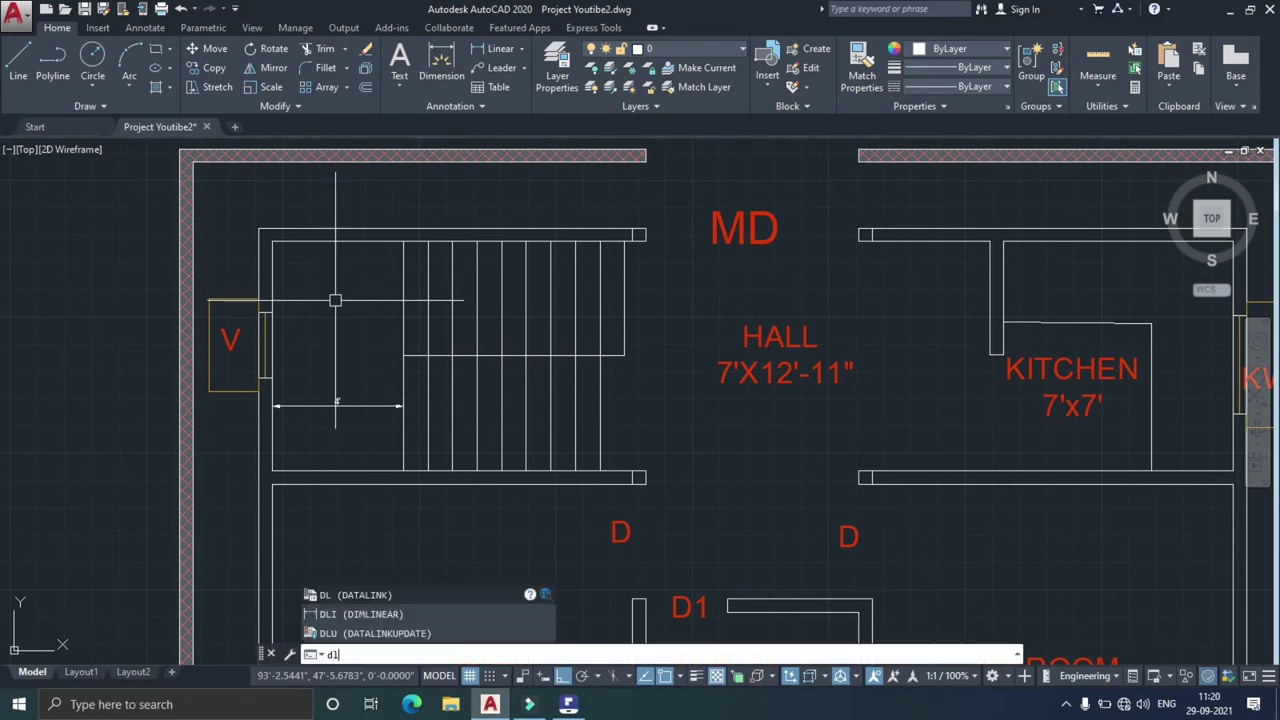
type("i")
key("Return")
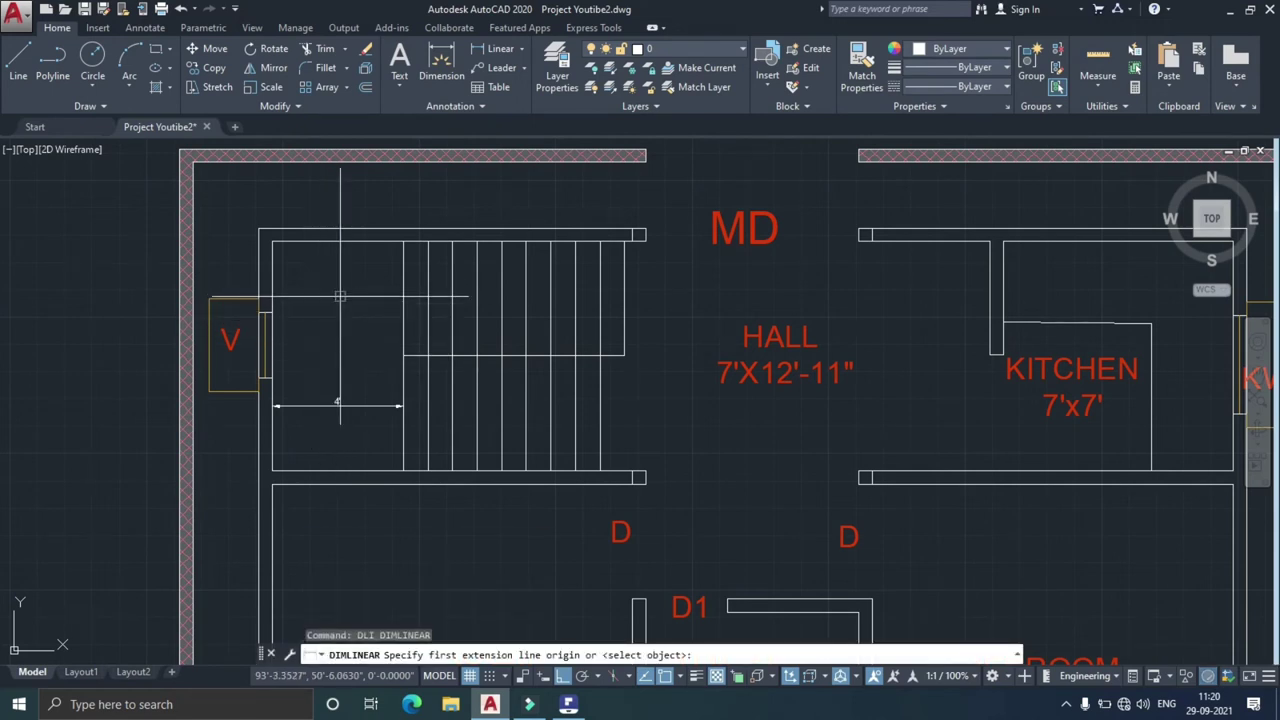
left_click(271, 243)
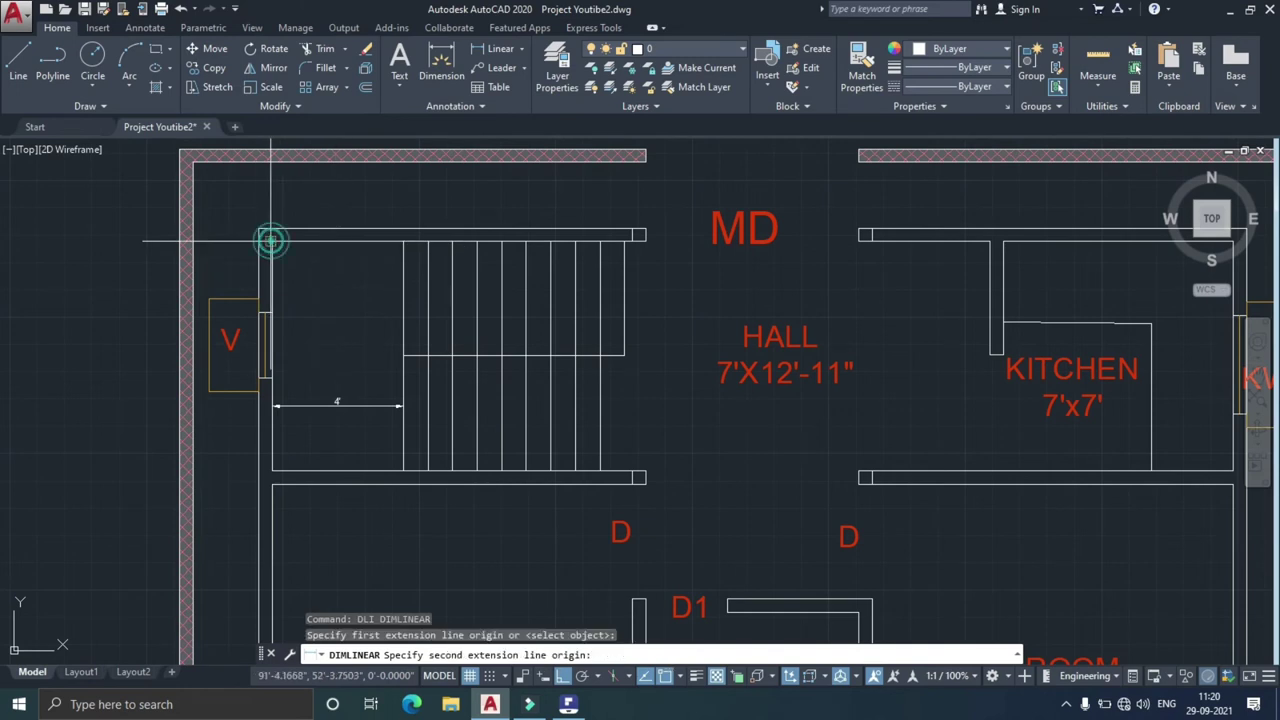
left_click(272, 465)
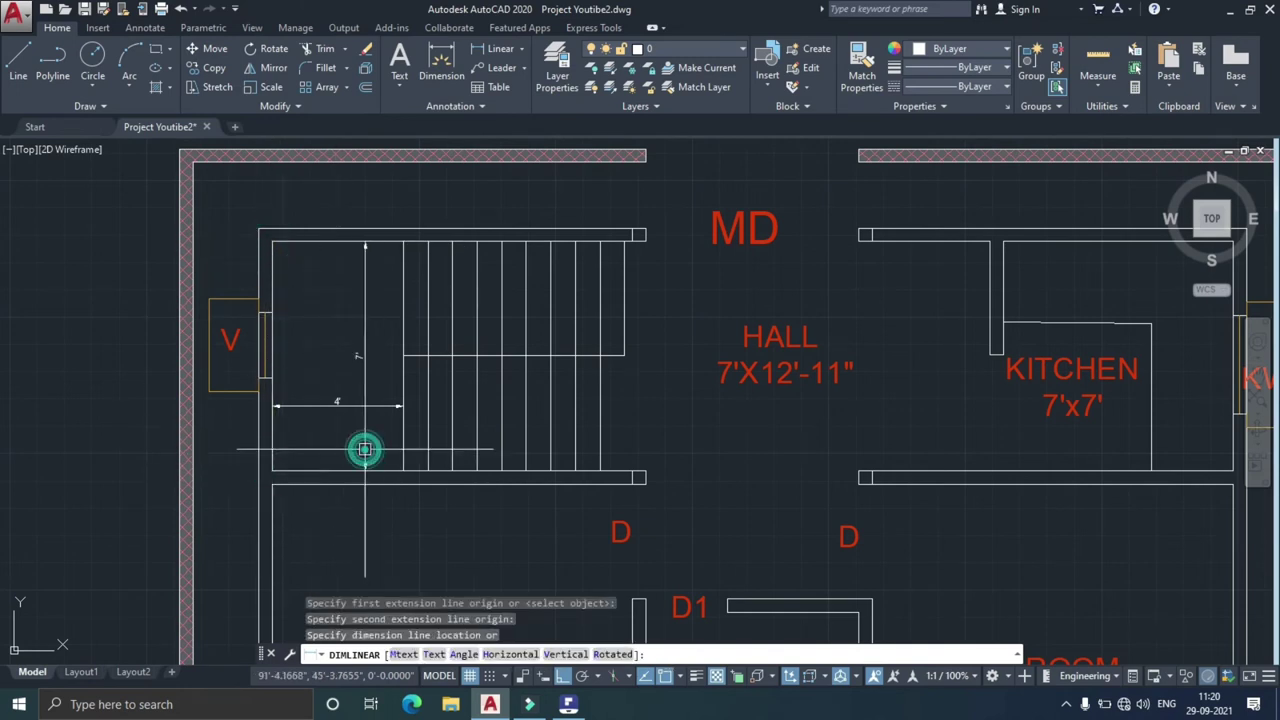
left_click(364, 450)
scroll(358, 360, "up", 2)
scroll(355, 365, "up", 2)
scroll(349, 346, "down", 2)
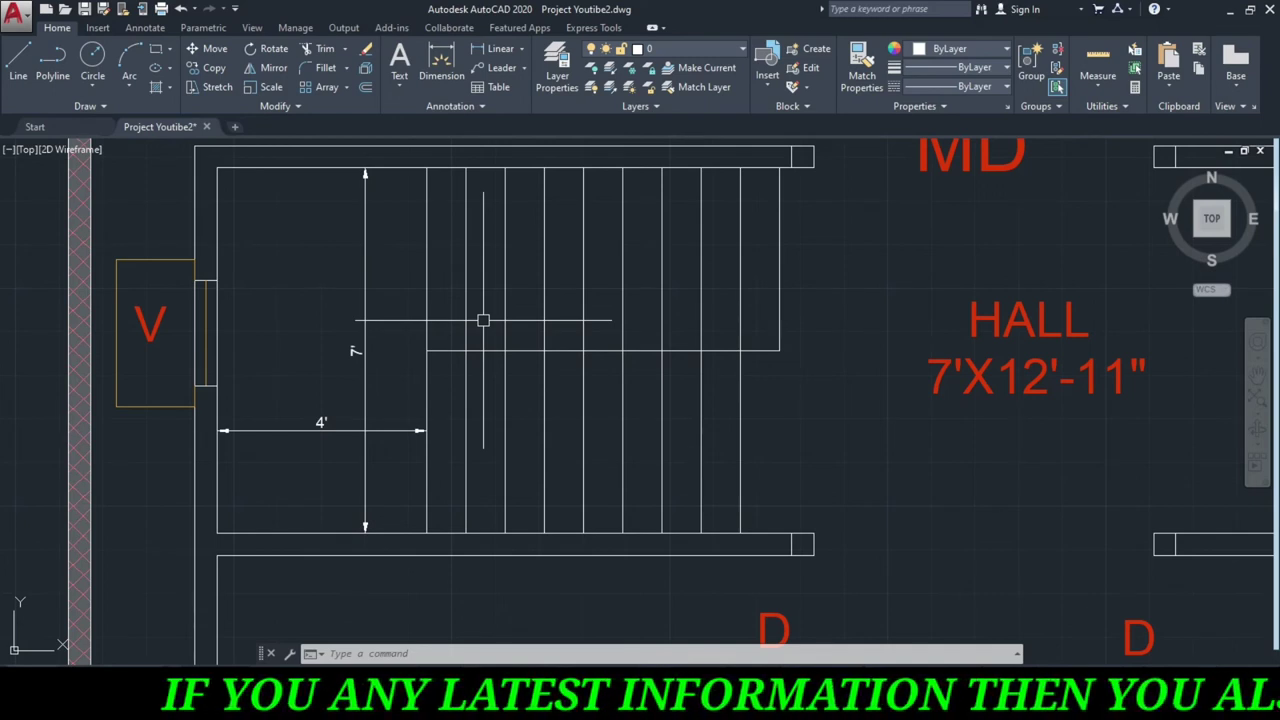
Step: Add a 9" dimension between two adjacent tread lines, placed above the treads
type("dli")
key("Return")
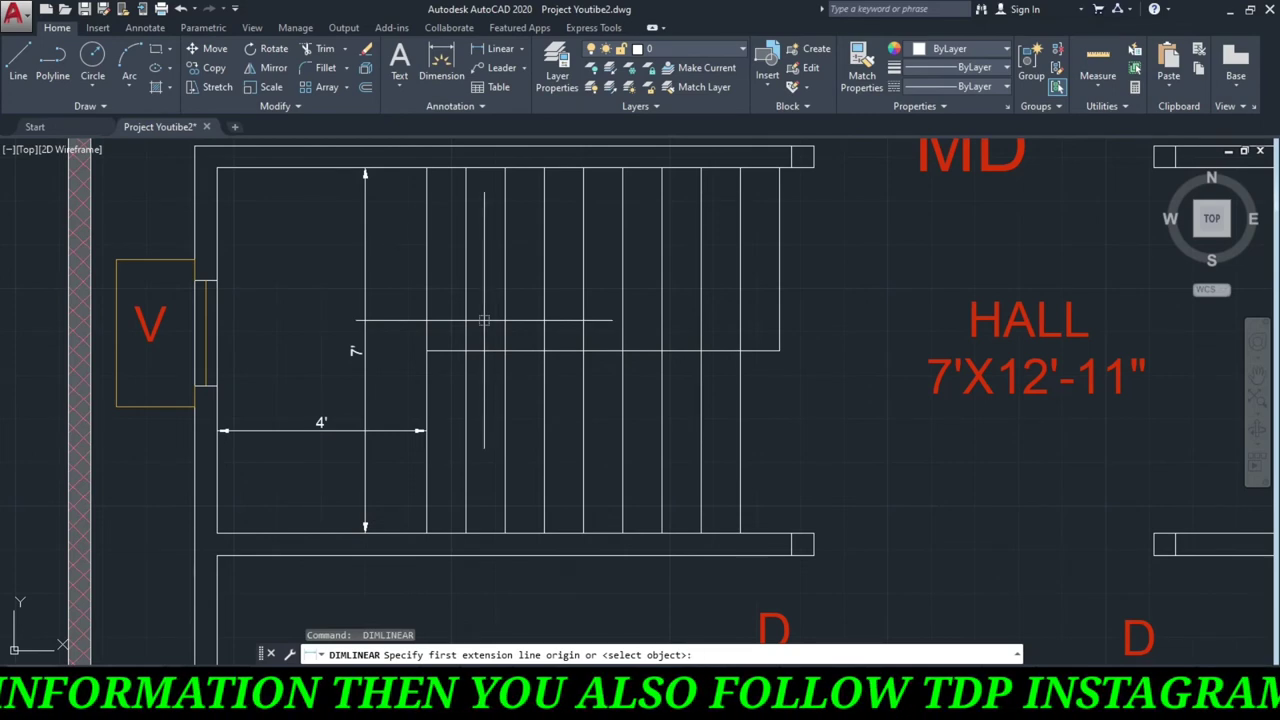
left_click(427, 350)
left_click(467, 350)
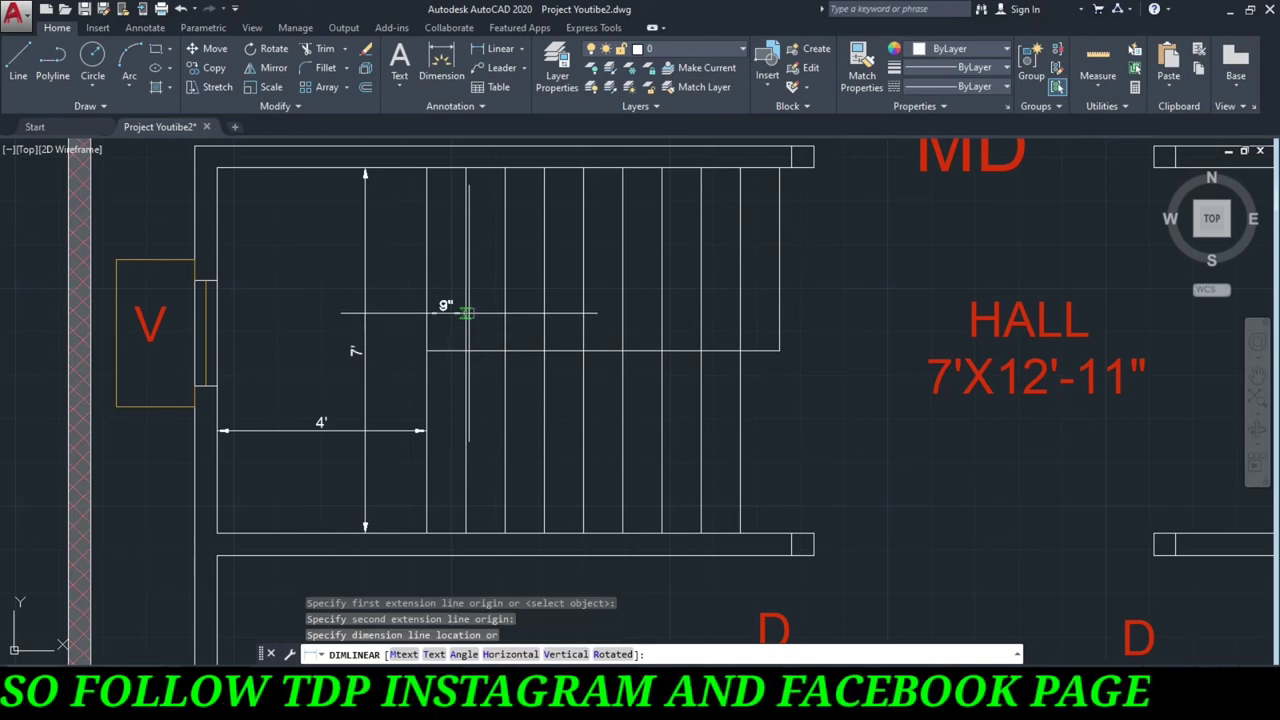
left_click(467, 313)
scroll(467, 313, "up", 5)
scroll(460, 312, "down", 4)
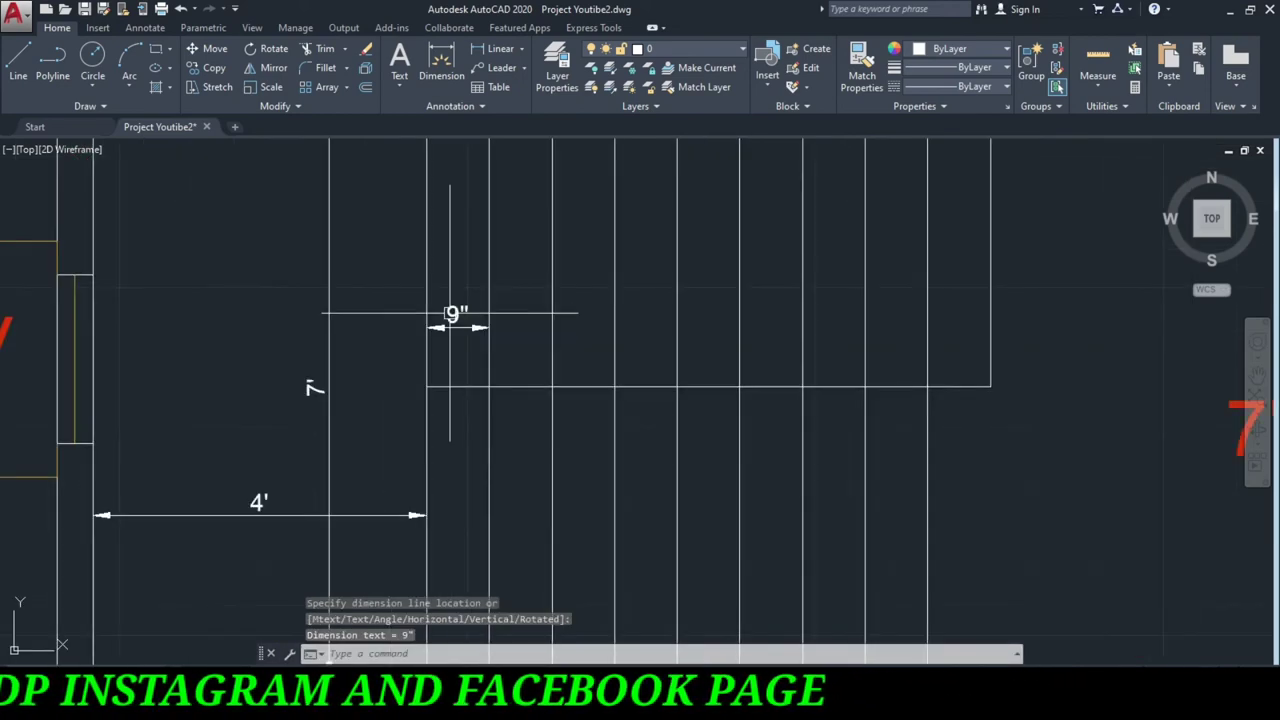
scroll(500, 360, "down", 4)
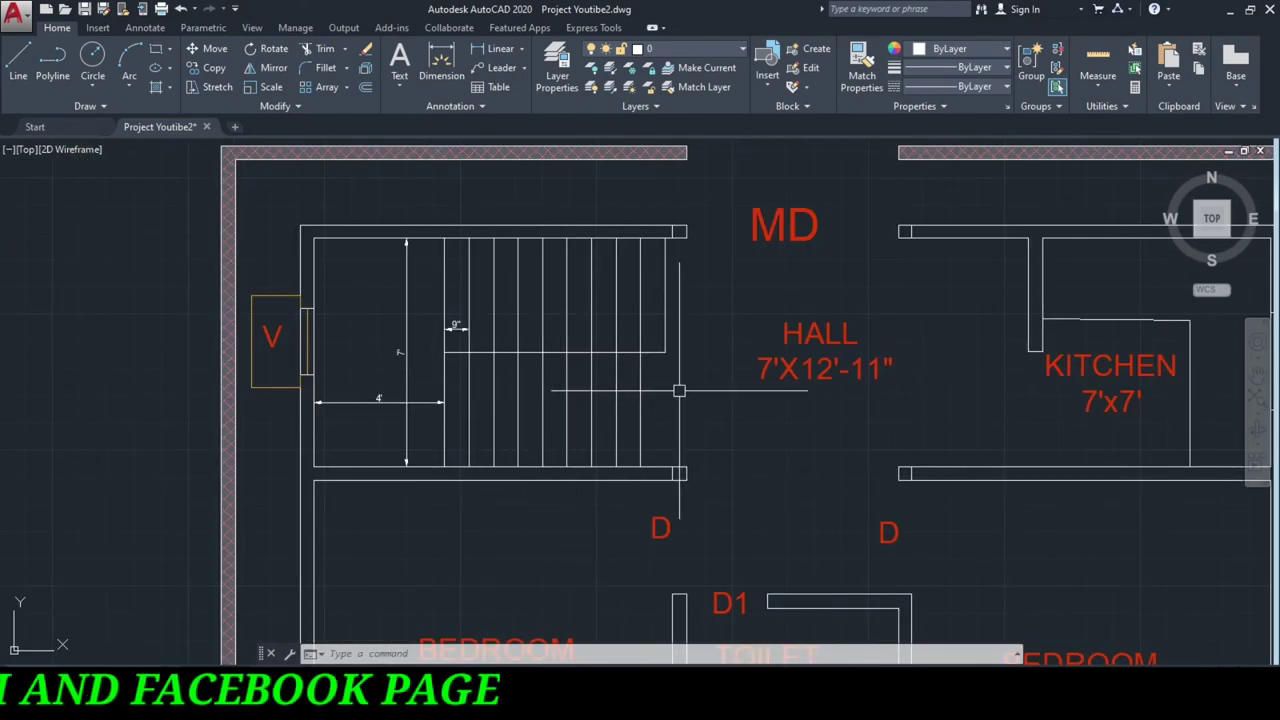